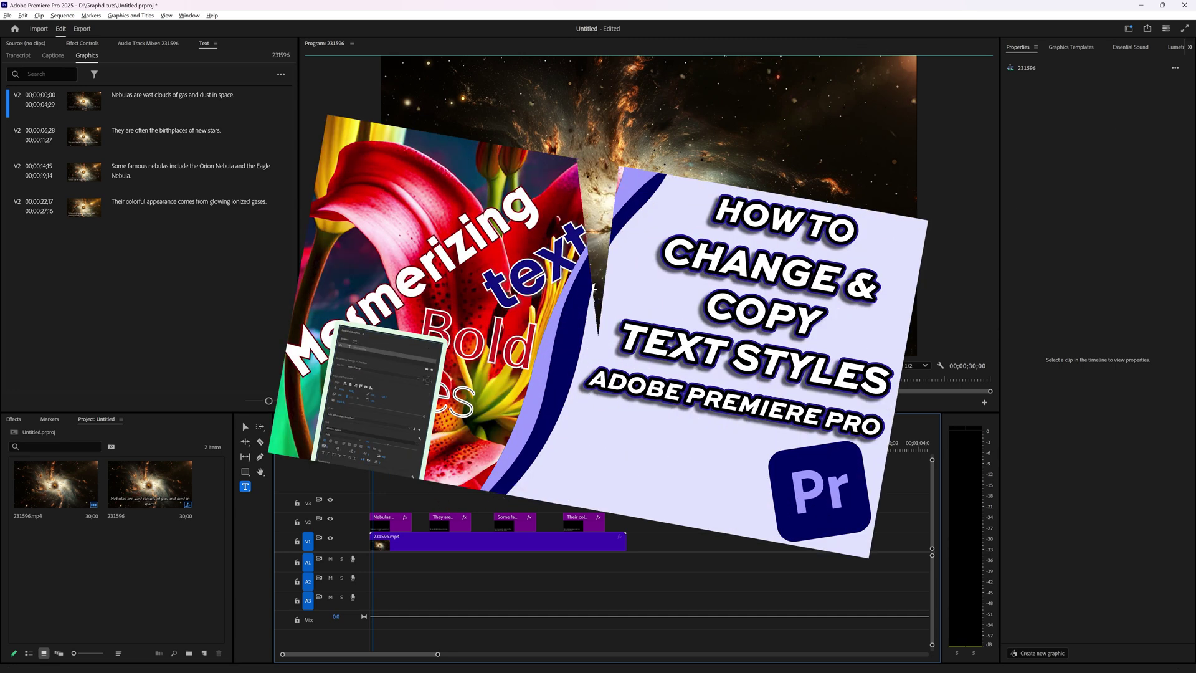
Step: Scrub through the first, second and third captions on V2 to preview them
{"action": "left_click", "coordinate": [403, 455]}
{"action": "left_click_drag", "start_coordinate": [404, 455], "coordinate": [398, 486]}
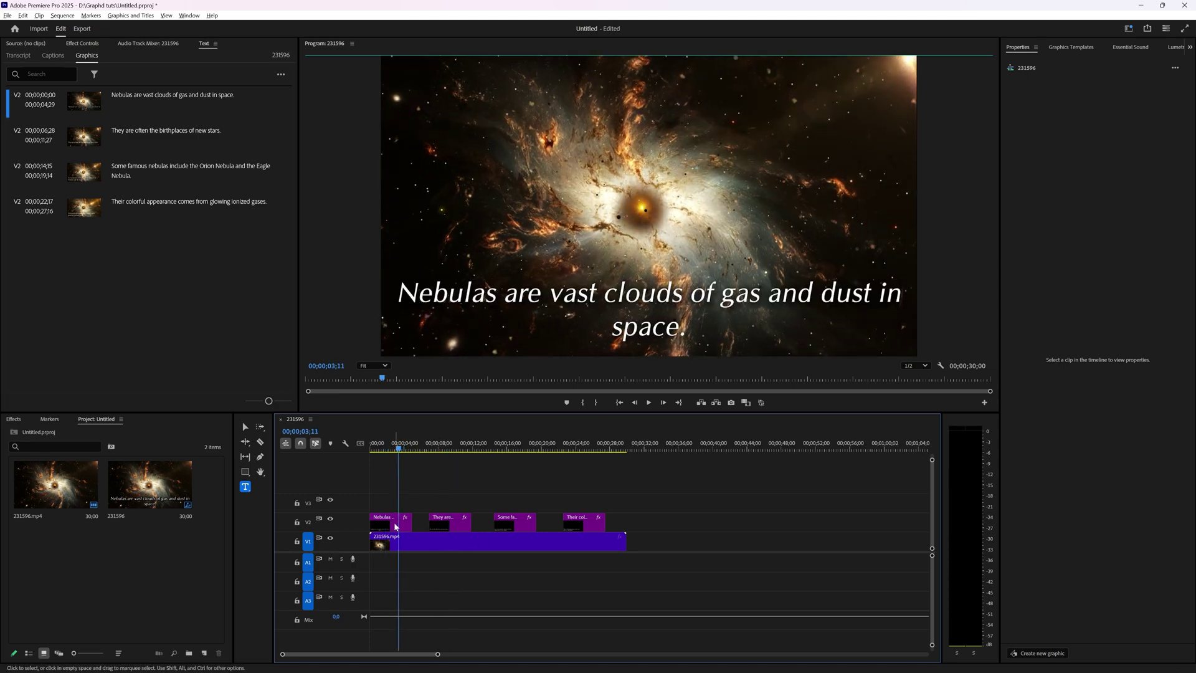
{"action": "left_click", "coordinate": [455, 449]}
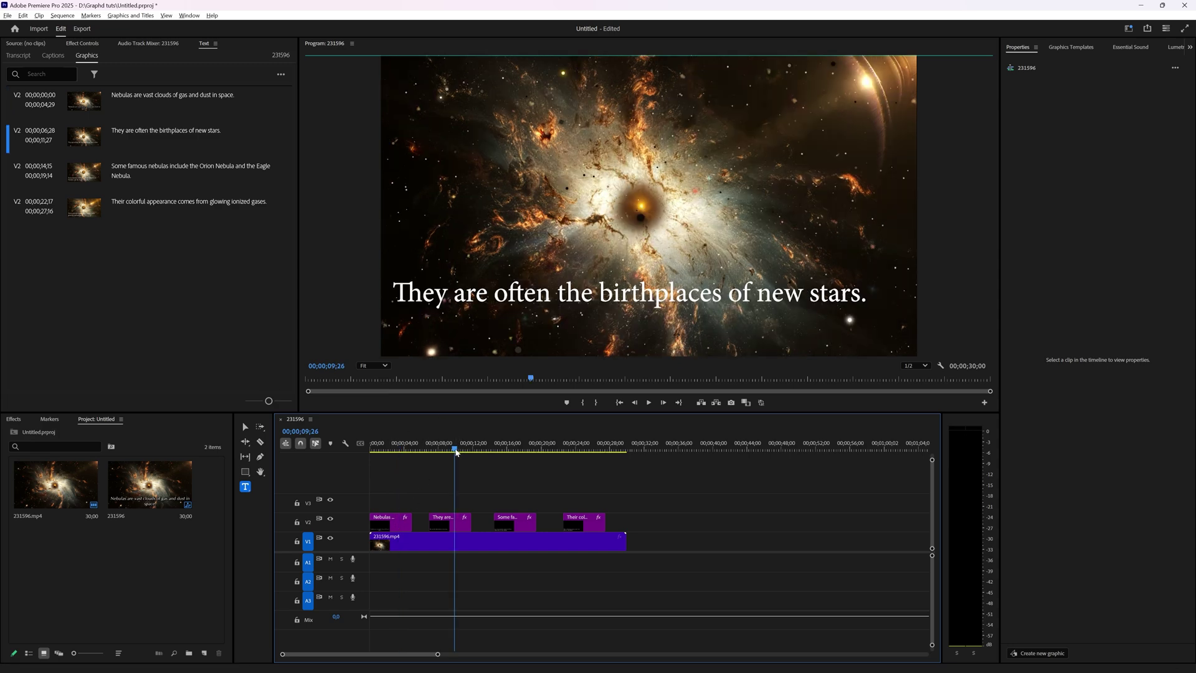
{"action": "left_click", "coordinate": [529, 450]}
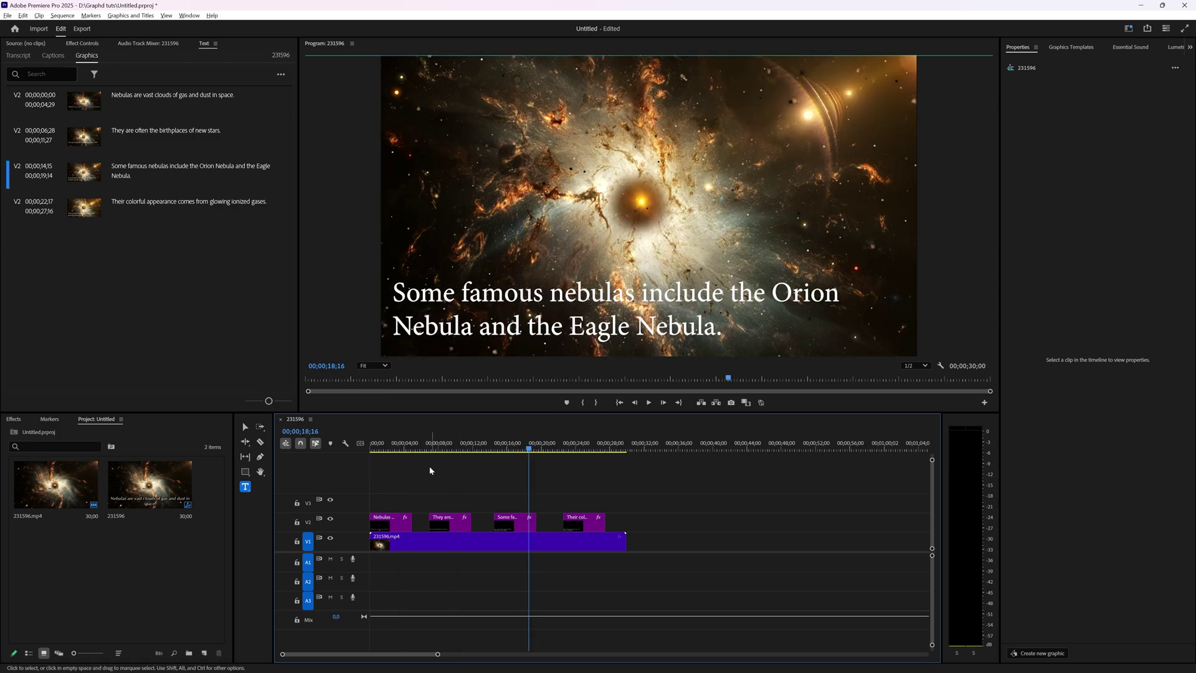
{"action": "left_click", "coordinate": [398, 450]}
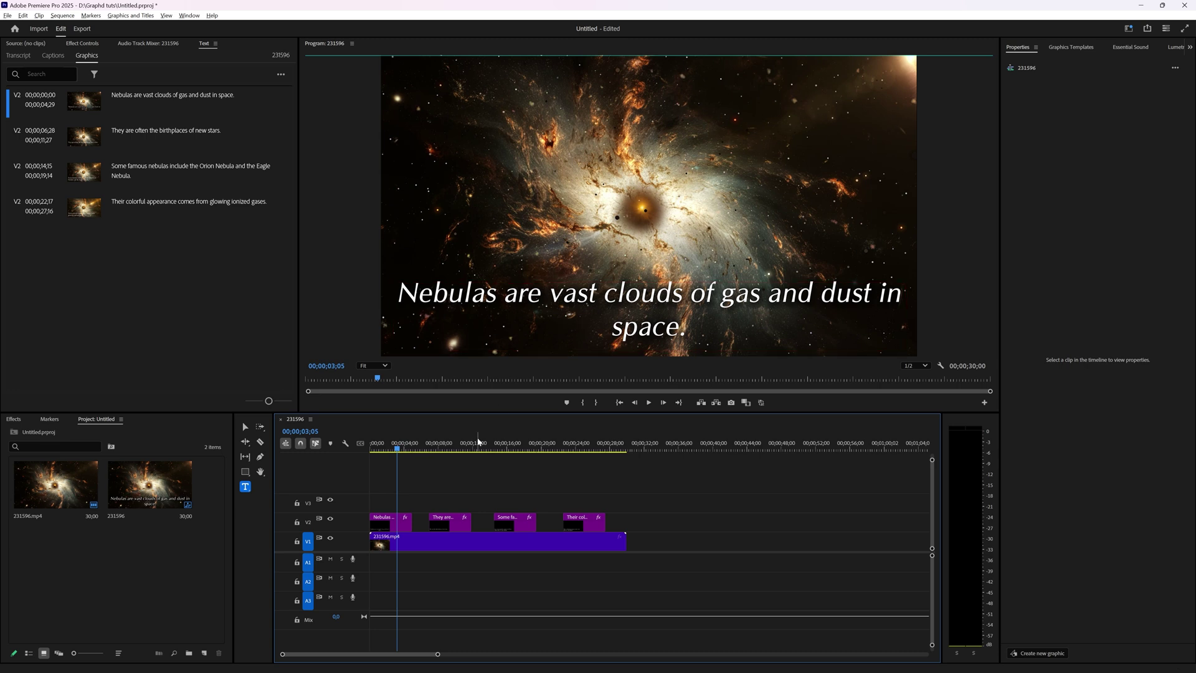
{"action": "left_click_drag", "start_coordinate": [447, 495], "coordinate": [590, 522]}
{"action": "left_click", "coordinate": [661, 502]}
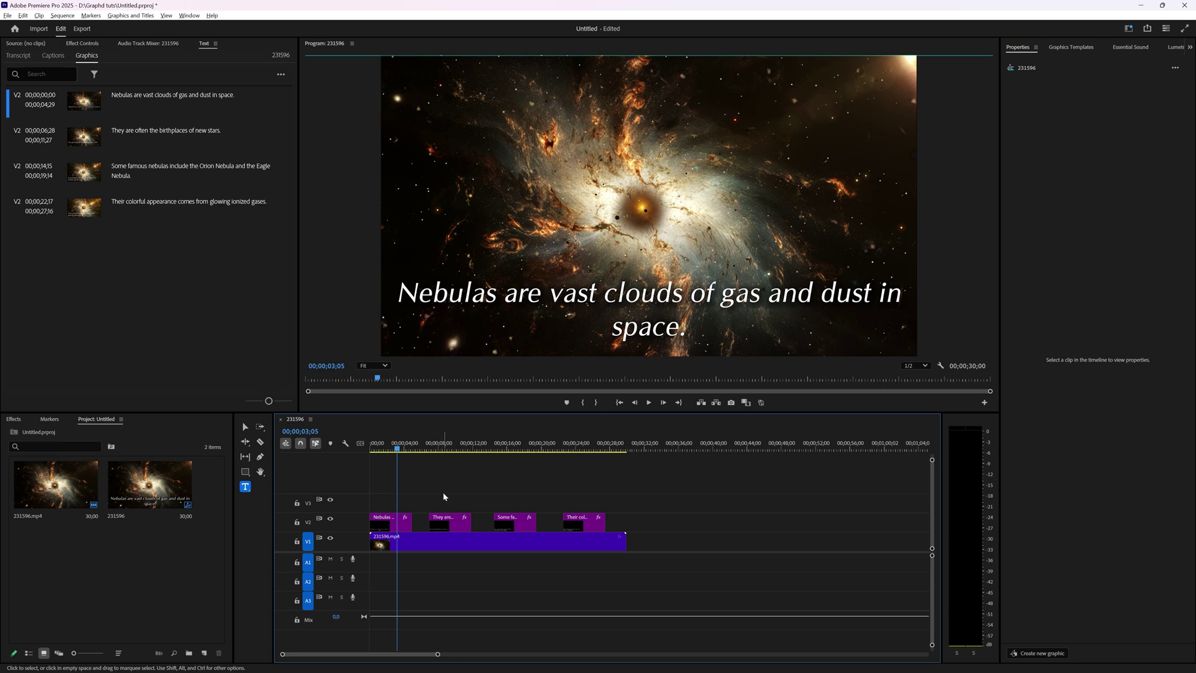
Step: Select the first caption clip and show its Oklahoma Oblique text and drop-shadow settings
{"action": "left_click", "coordinate": [392, 528]}
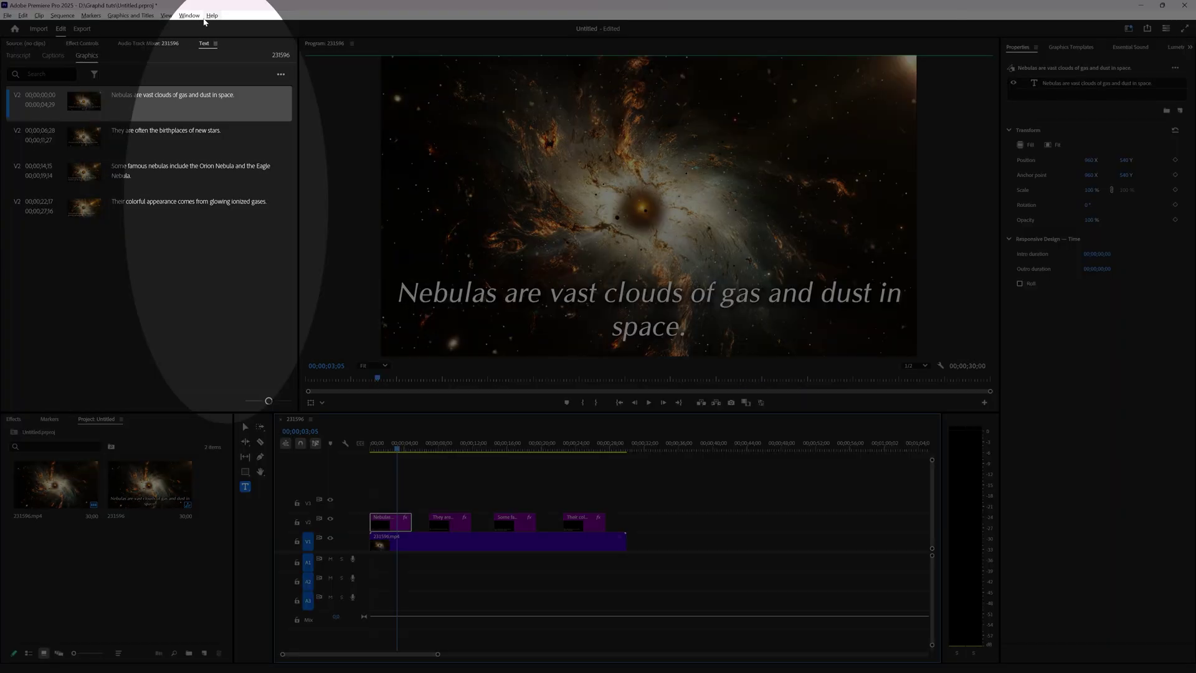
{"action": "left_click", "coordinate": [199, 16]}
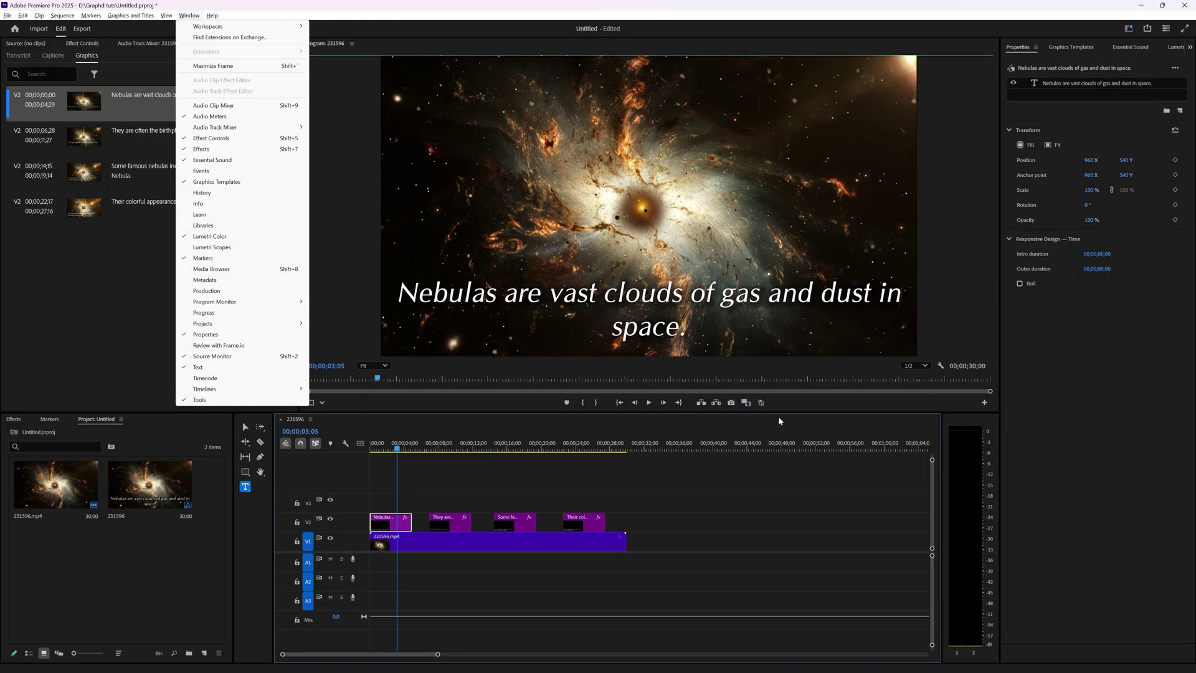
{"action": "left_click", "coordinate": [740, 517]}
{"action": "left_click", "coordinate": [740, 516]}
{"action": "left_click", "coordinate": [389, 525]}
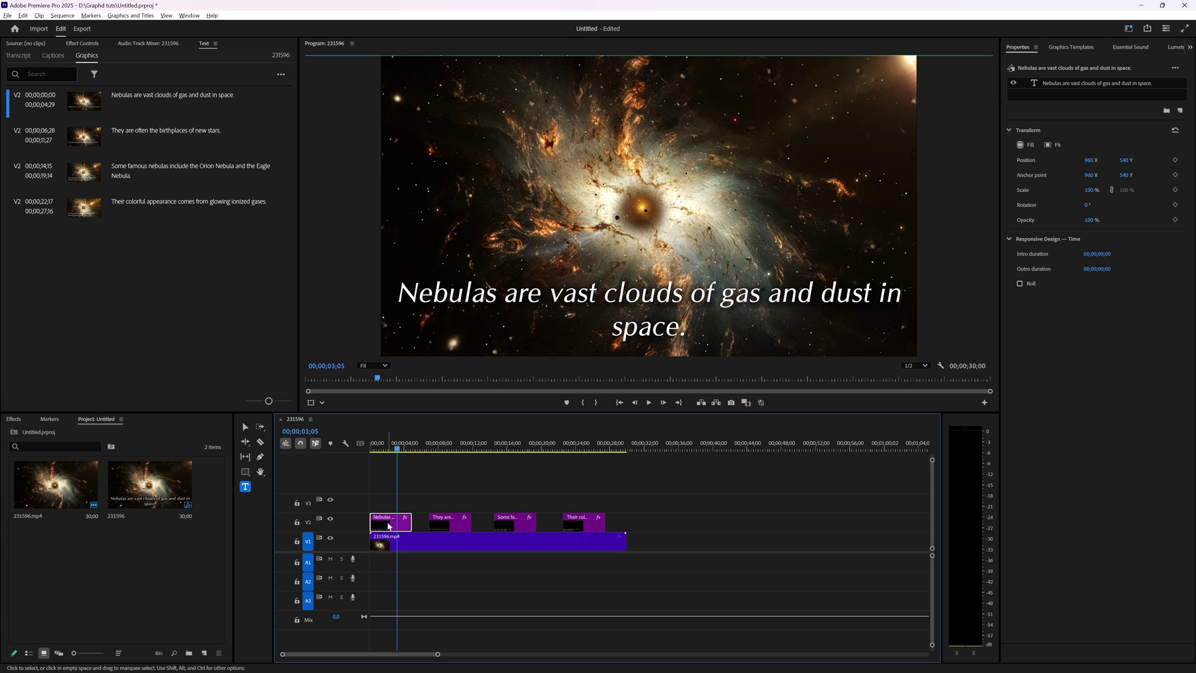
{"action": "left_click", "coordinate": [1077, 89]}
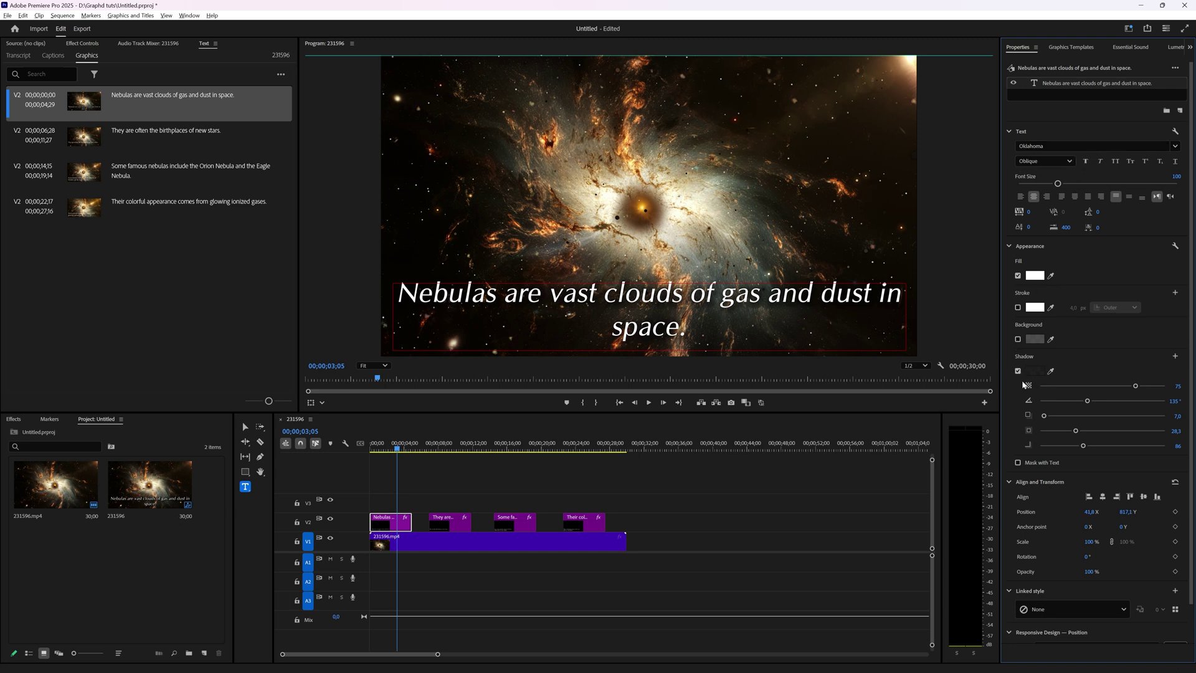
Step: Compare the second caption's plain Minion Pro settings, then return to the first caption's styling
{"action": "left_click", "coordinate": [453, 516]}
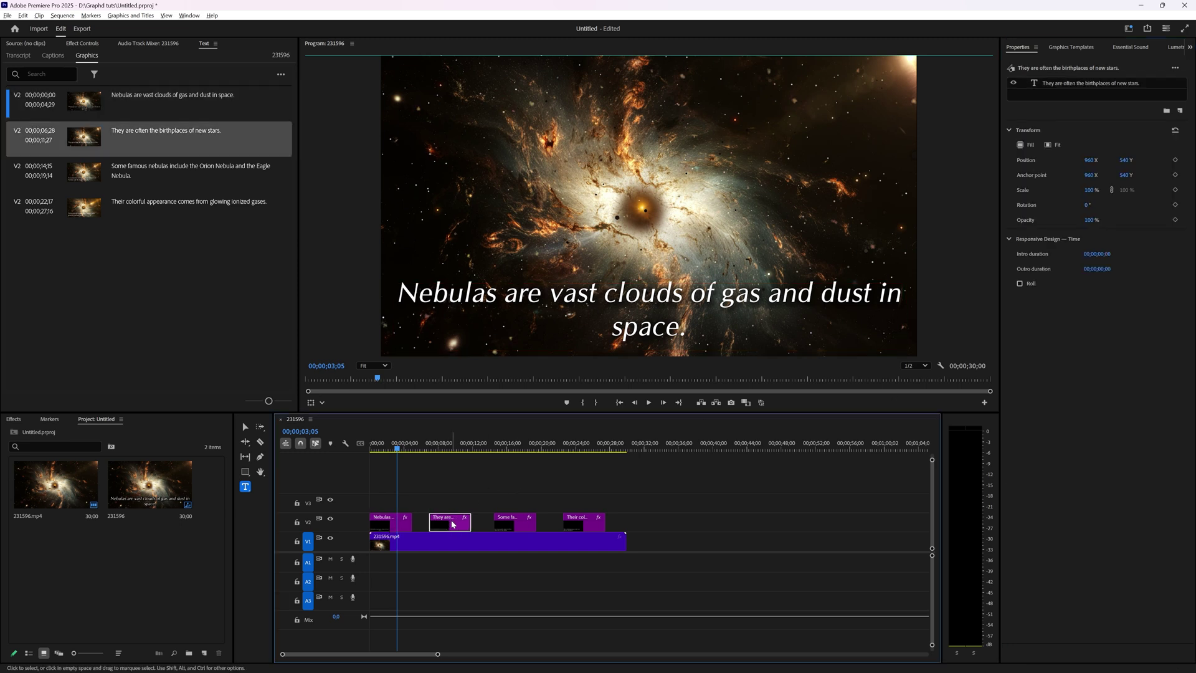
{"action": "left_click", "coordinate": [1077, 85]}
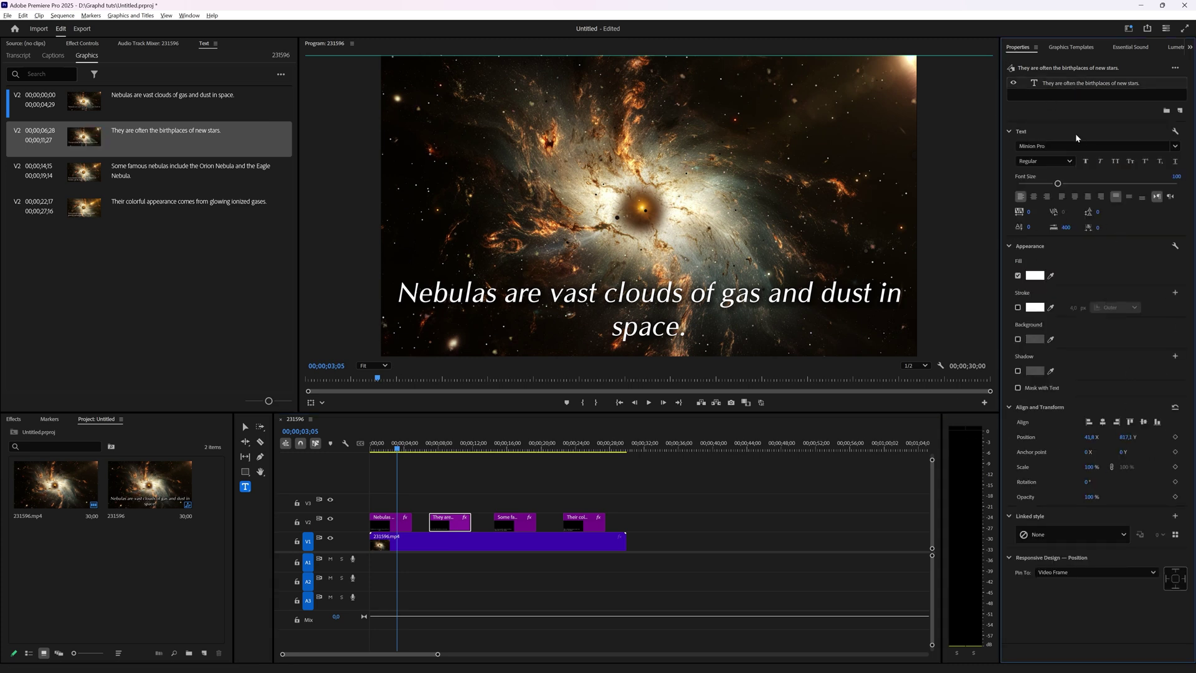
{"action": "left_click", "coordinate": [391, 522]}
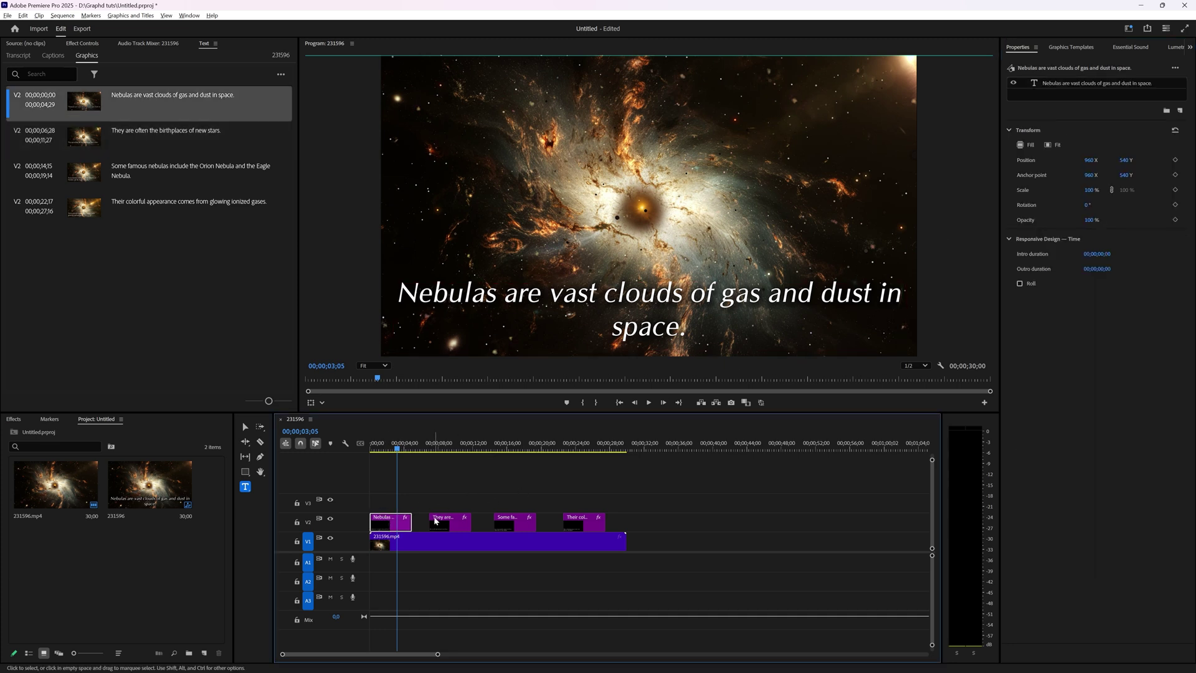
{"action": "left_click", "coordinate": [1063, 86]}
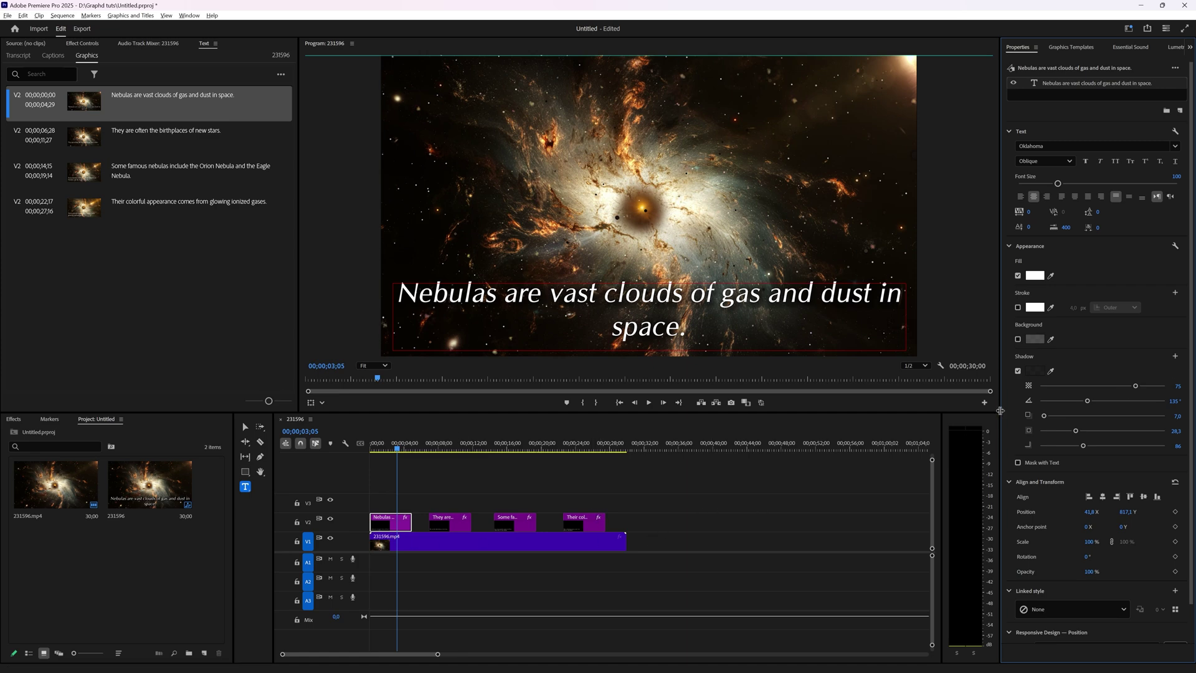
Step: Check the Linked style list for the first caption, leaving it unchanged
{"action": "scroll", "coordinate": [1133, 455], "scroll_direction": "down", "scroll_amount": 2}
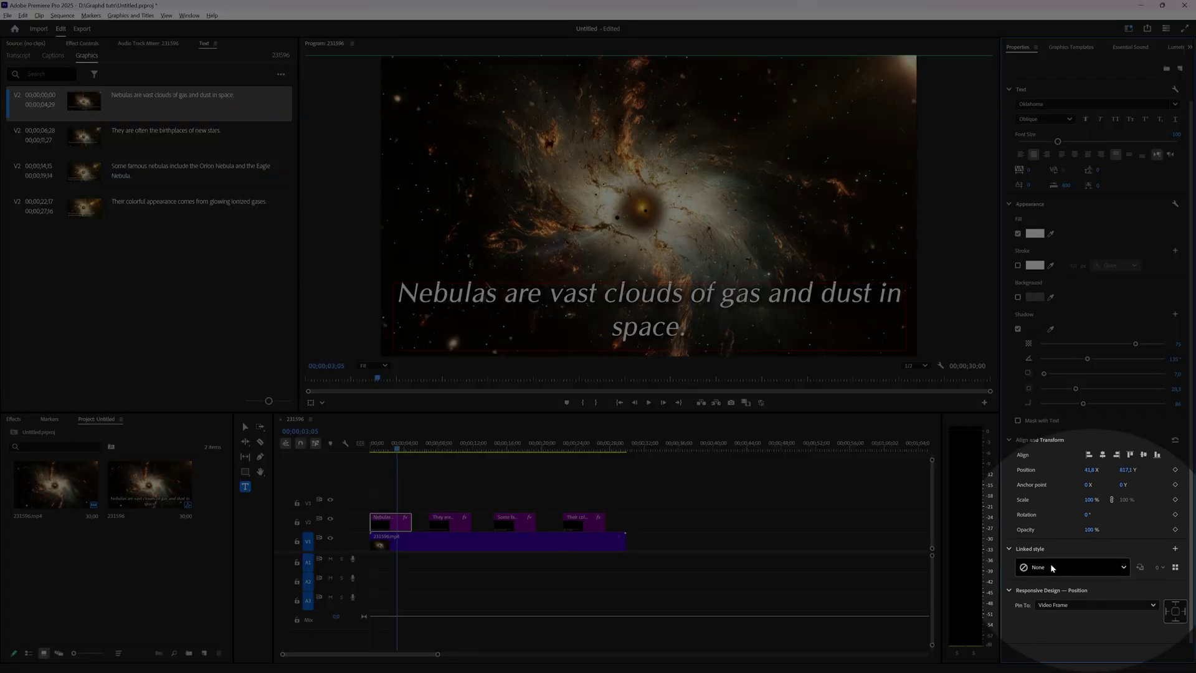
{"action": "left_click", "coordinate": [1077, 566]}
{"action": "left_click", "coordinate": [1042, 591]}
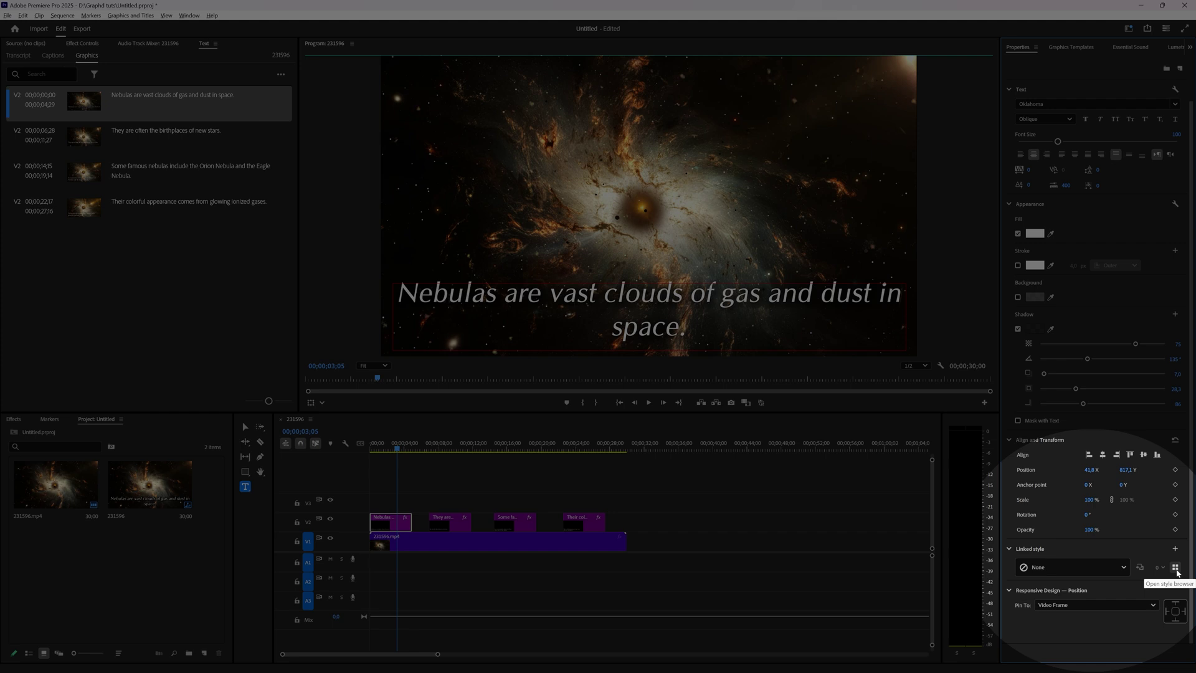
Step: Open the text style browser with the Local Styles filter shown
{"action": "left_click", "coordinate": [1176, 567]}
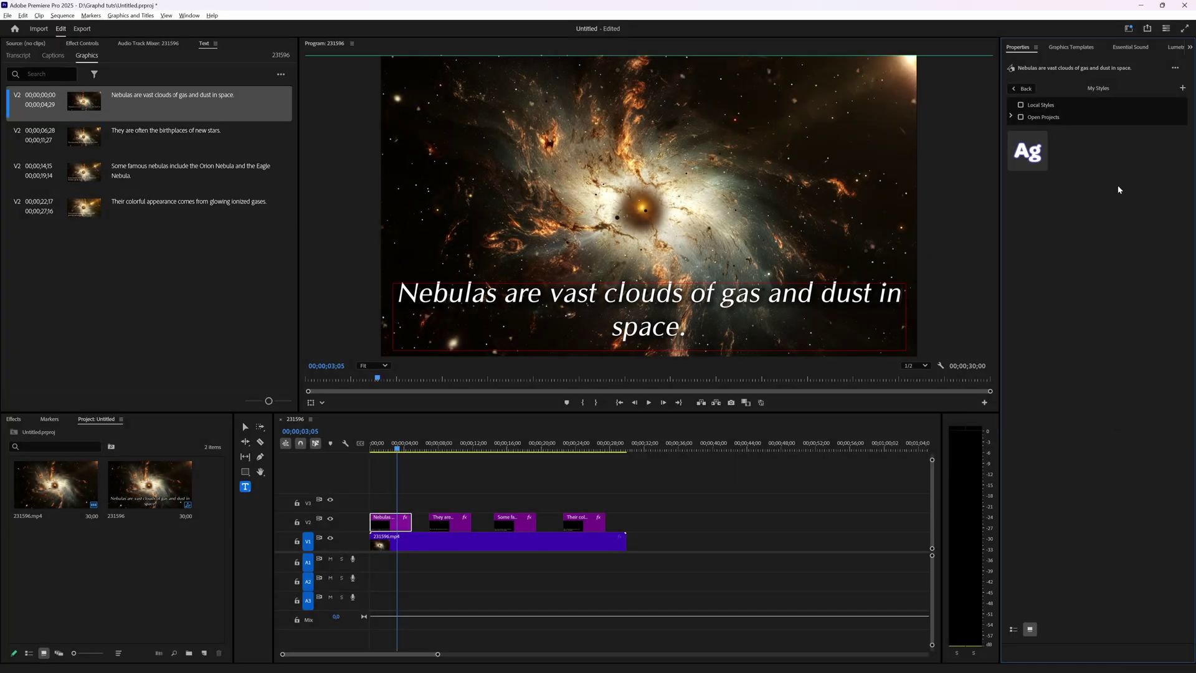
{"action": "left_click", "coordinate": [1021, 117]}
{"action": "left_click", "coordinate": [1021, 106]}
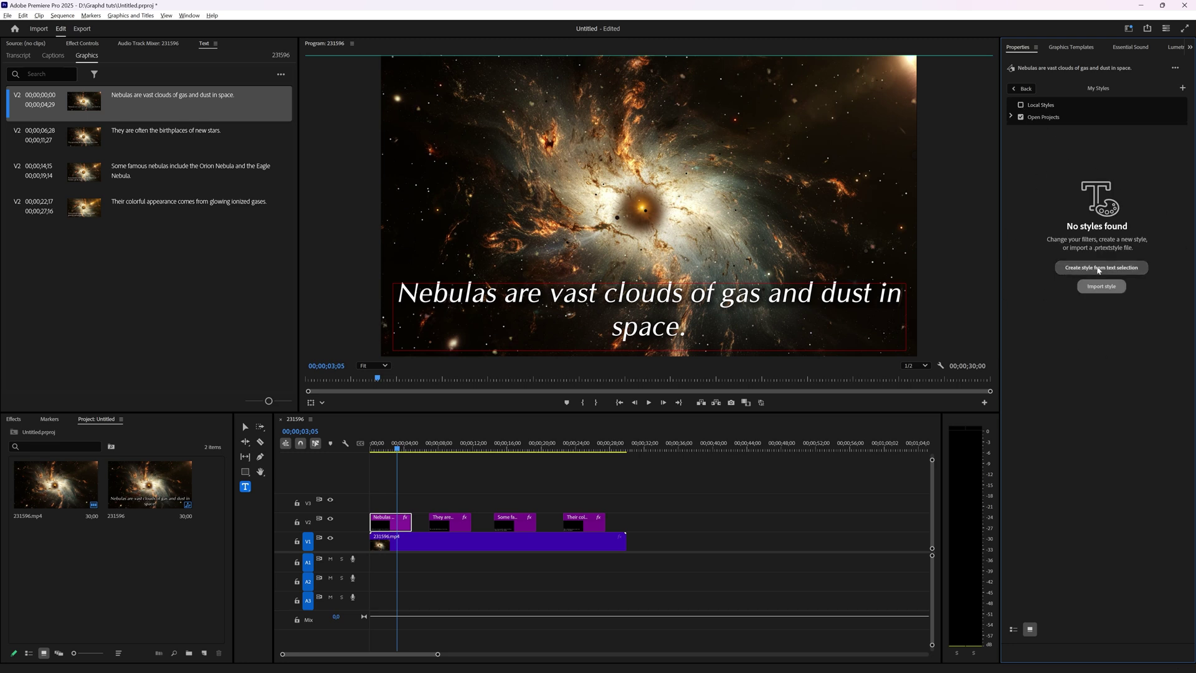
{"action": "left_click", "coordinate": [1021, 105]}
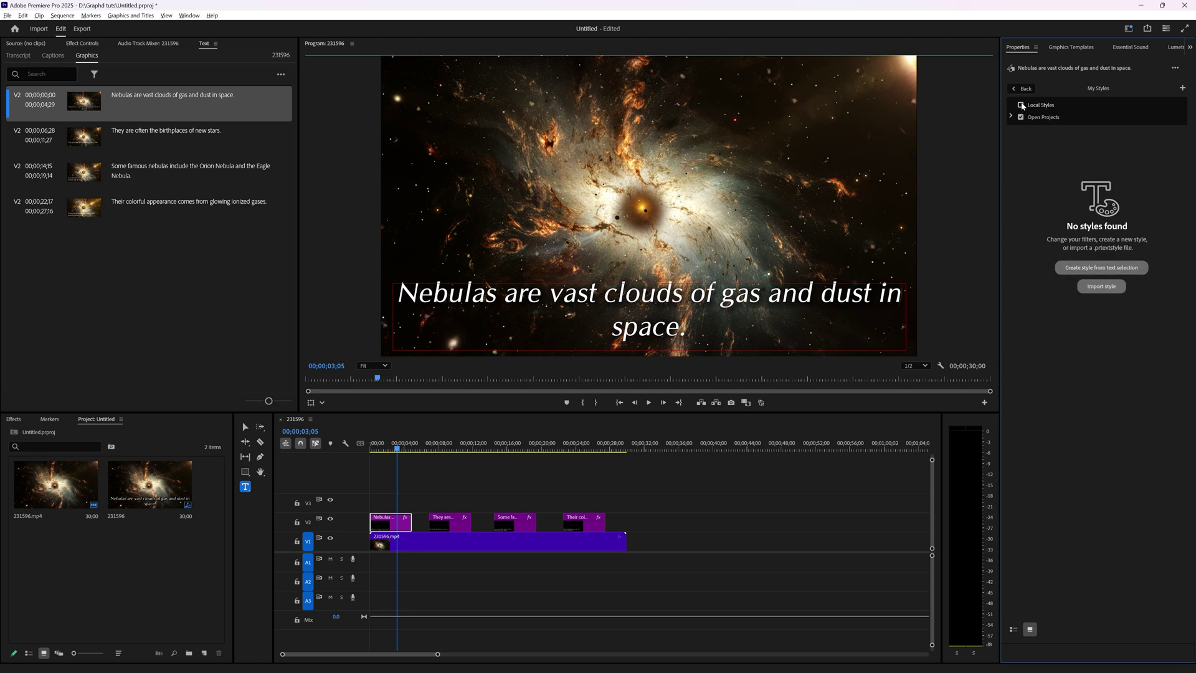
Step: Create a text style named 'test' from the first caption, saved to project and local styles
{"action": "left_click", "coordinate": [1183, 88]}
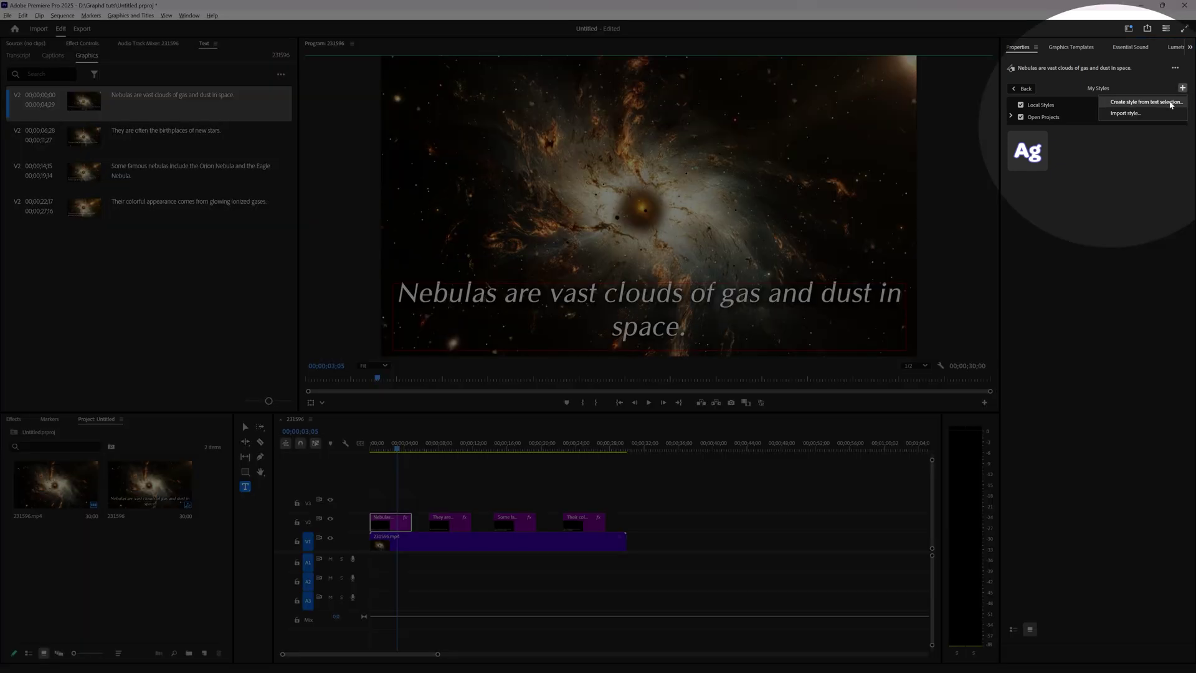
{"action": "left_click", "coordinate": [1171, 102]}
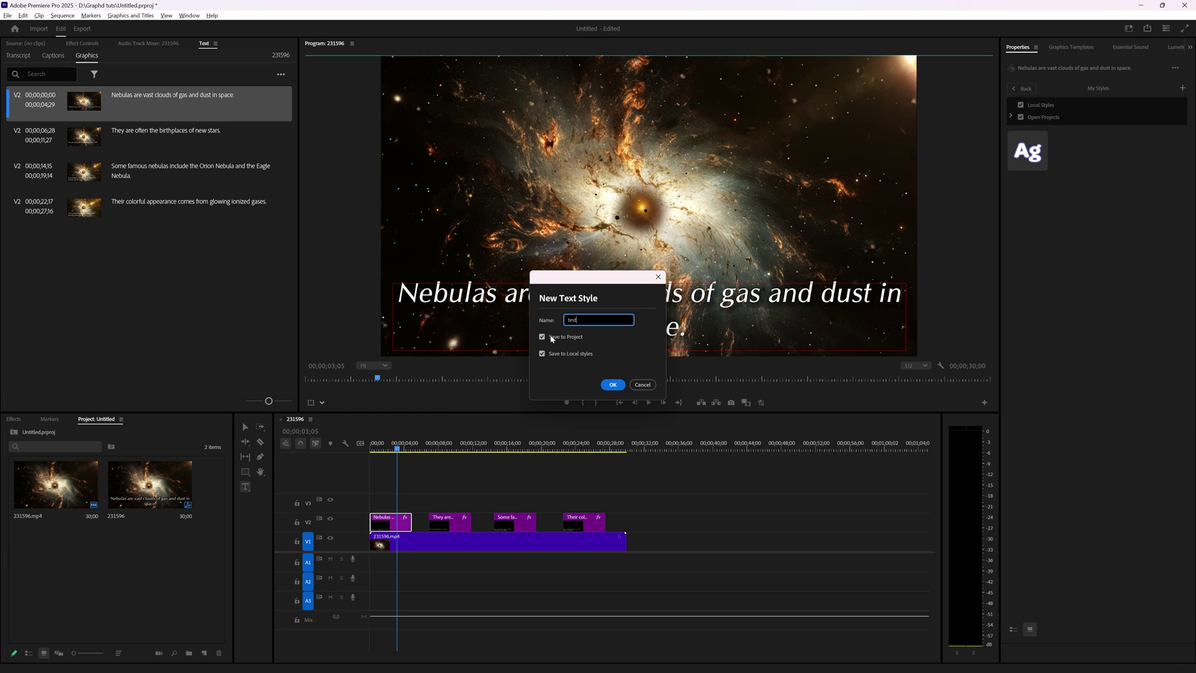
{"action": "left_click", "coordinate": [613, 385]}
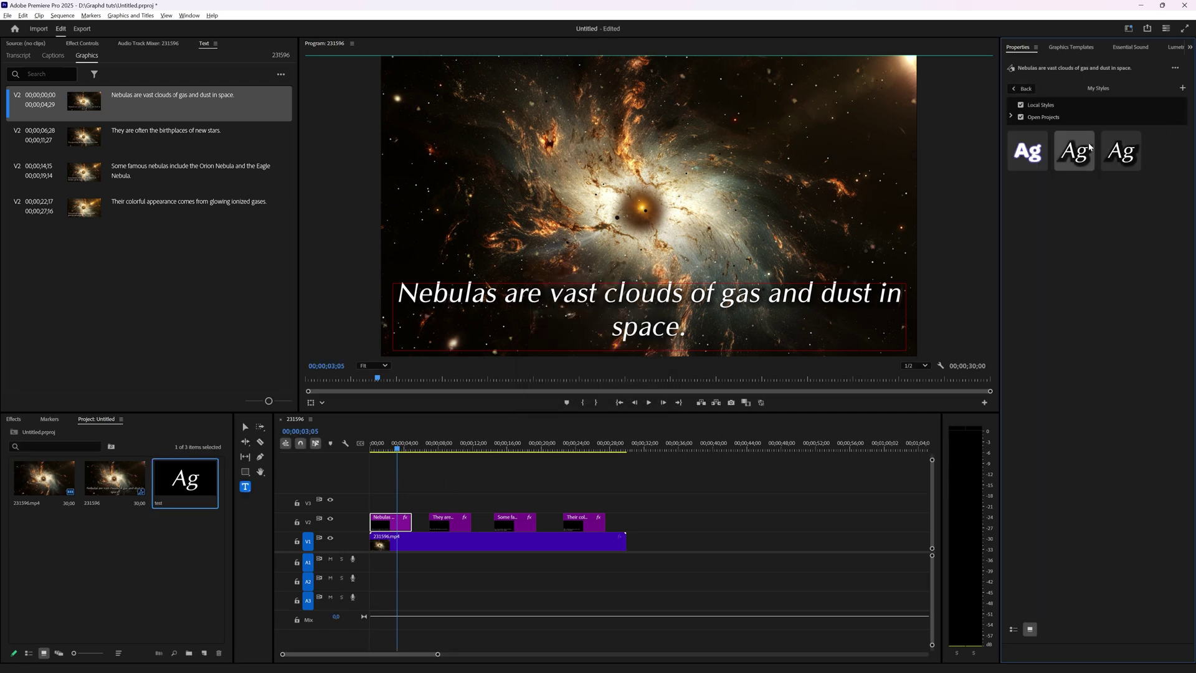
Step: Select the second caption clip and show its text settings, with linked style None
{"action": "left_click", "coordinate": [1021, 105]}
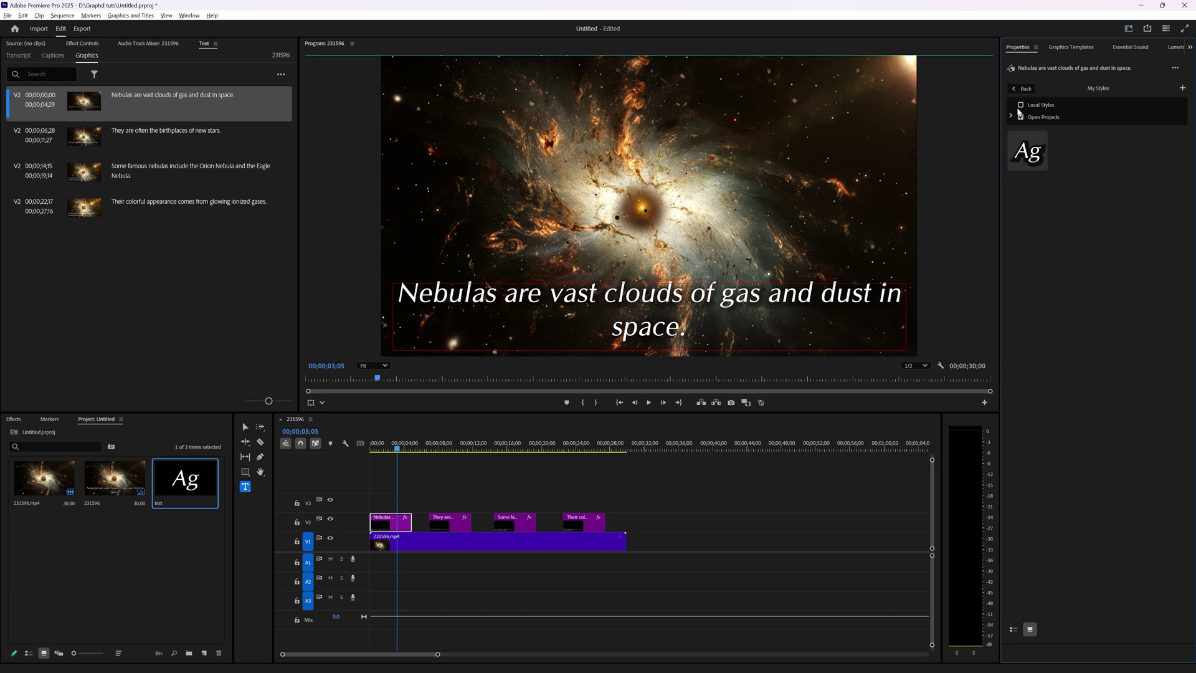
{"action": "left_click", "coordinate": [1020, 105]}
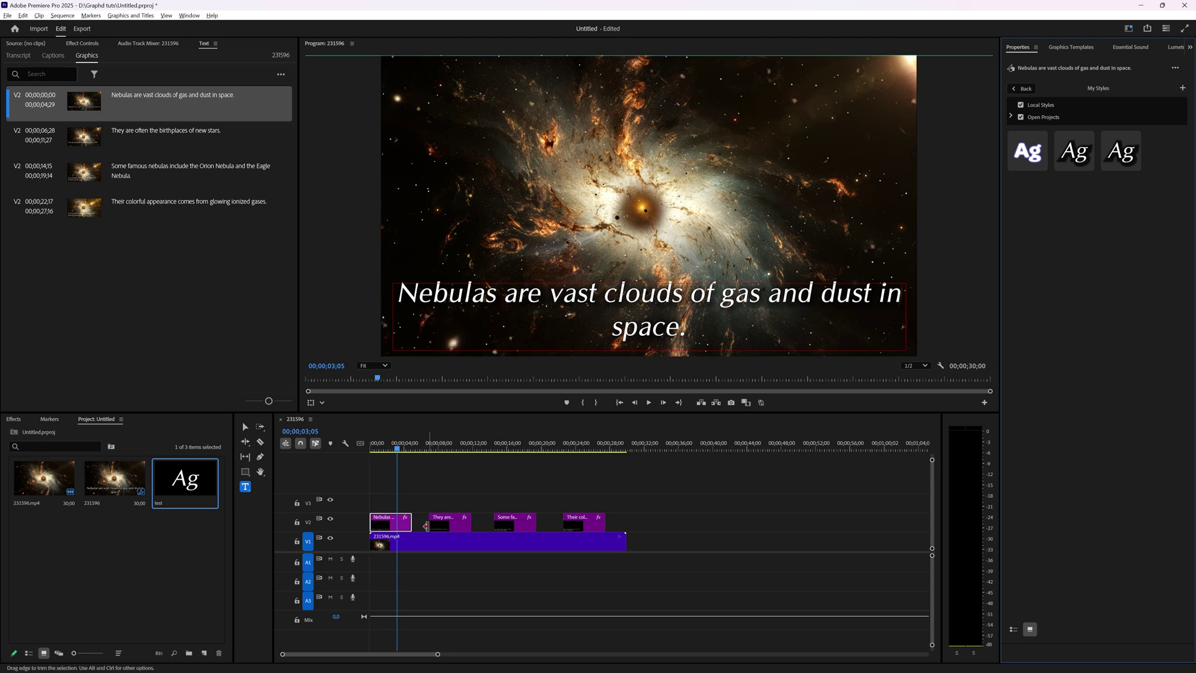
{"action": "left_click_drag", "start_coordinate": [434, 494], "coordinate": [590, 529]}
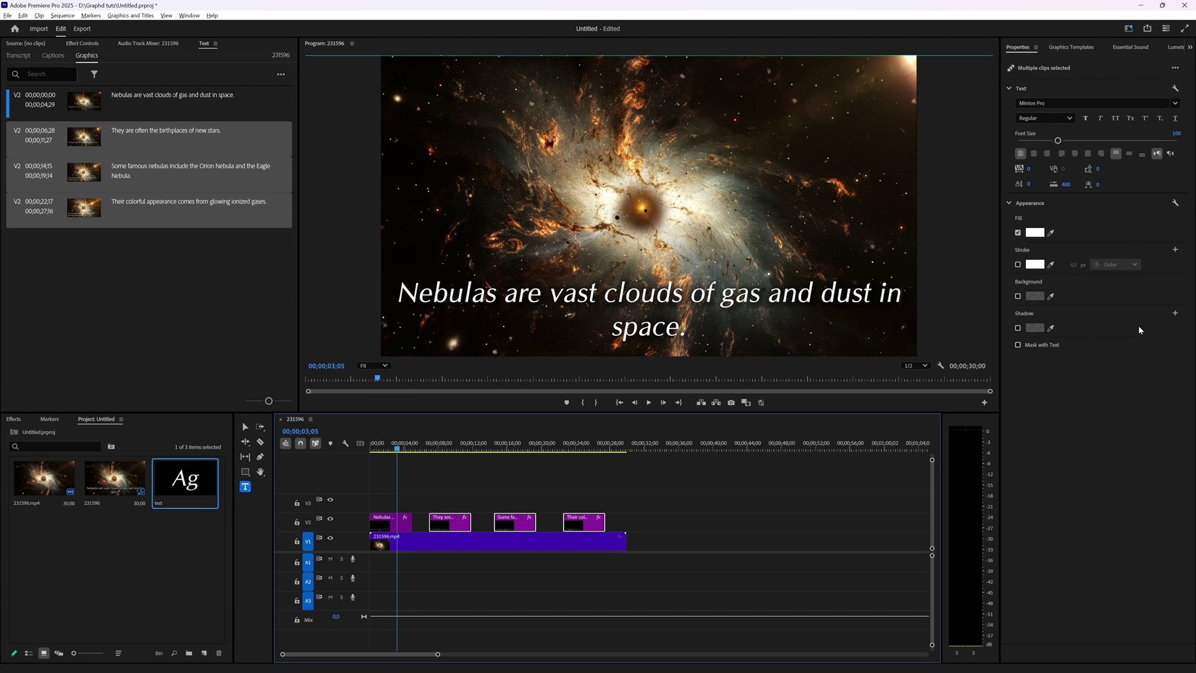
{"action": "left_click", "coordinate": [473, 495]}
{"action": "left_click", "coordinate": [446, 526]}
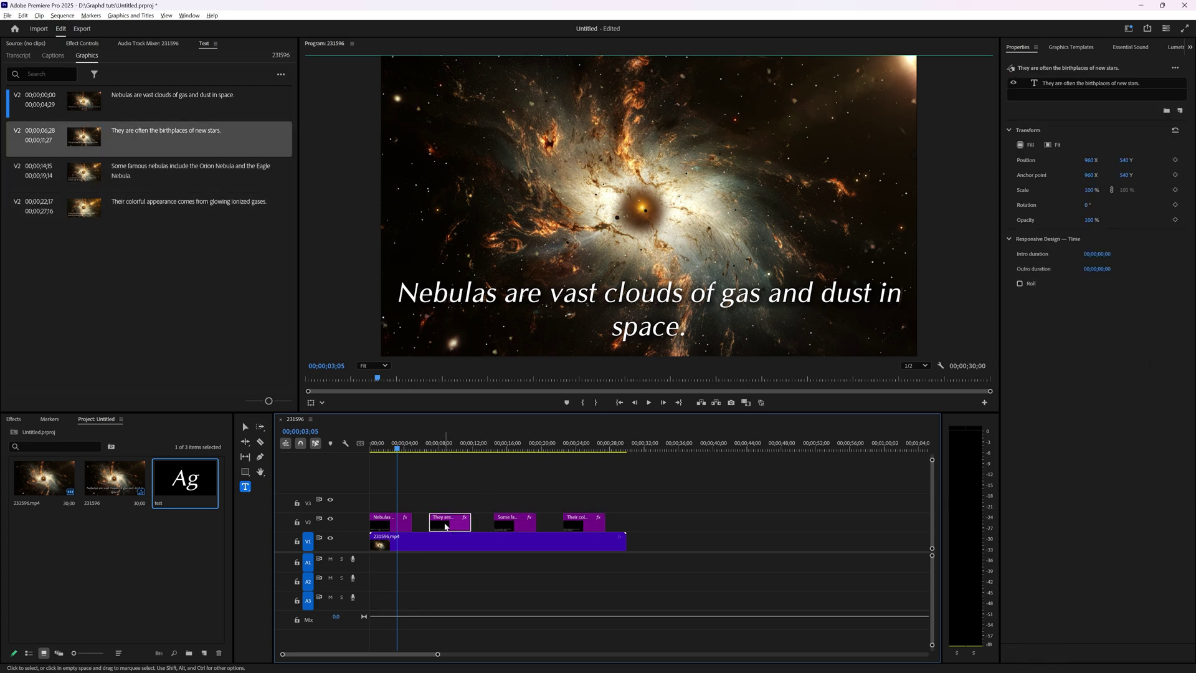
{"action": "left_click", "coordinate": [1089, 87]}
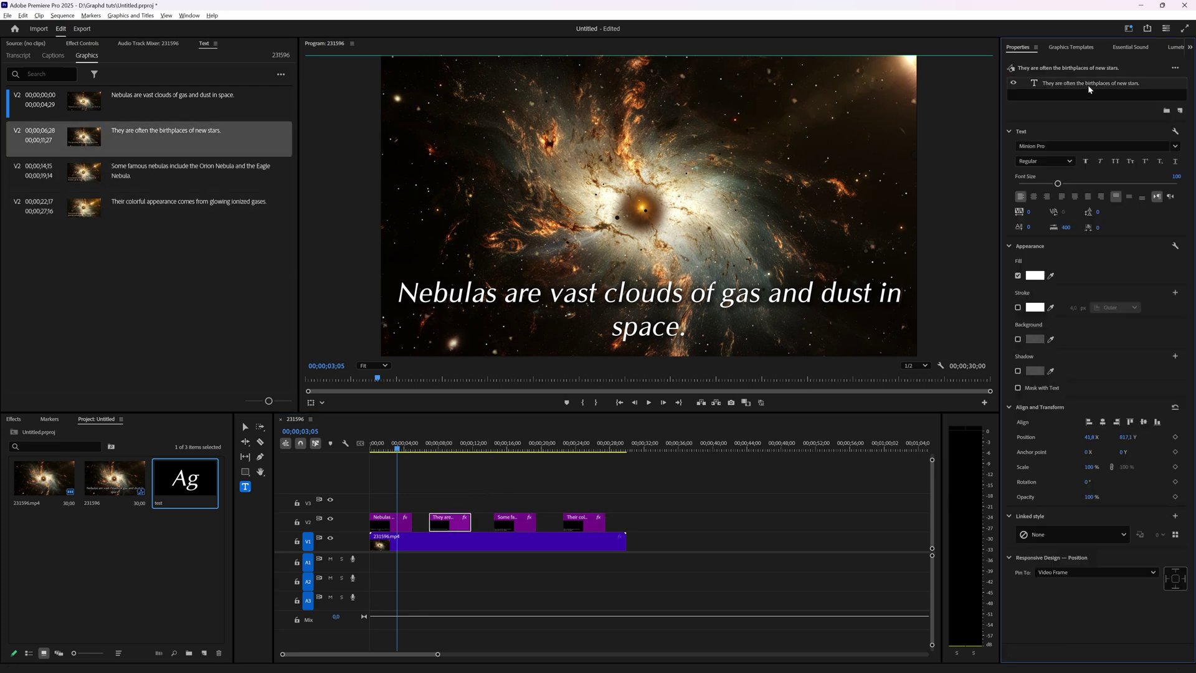
Step: Link the second caption to the 'test' style and preview the captions along the timeline
{"action": "left_click", "coordinate": [1105, 536]}
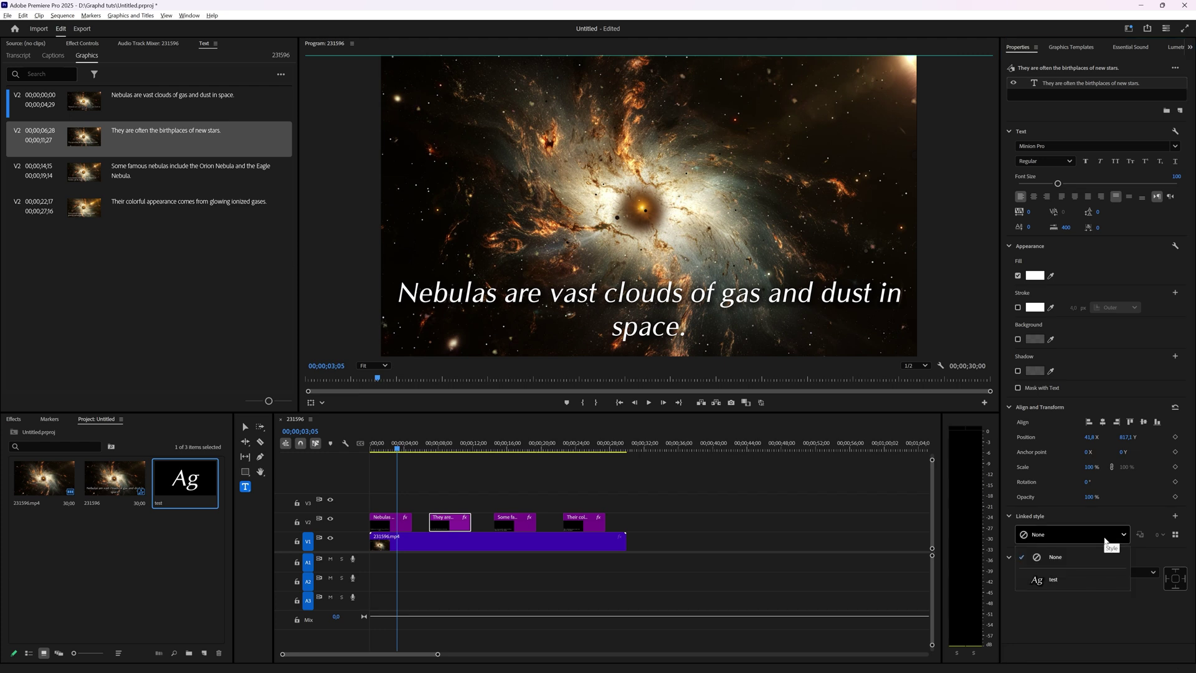
{"action": "left_click", "coordinate": [1063, 581]}
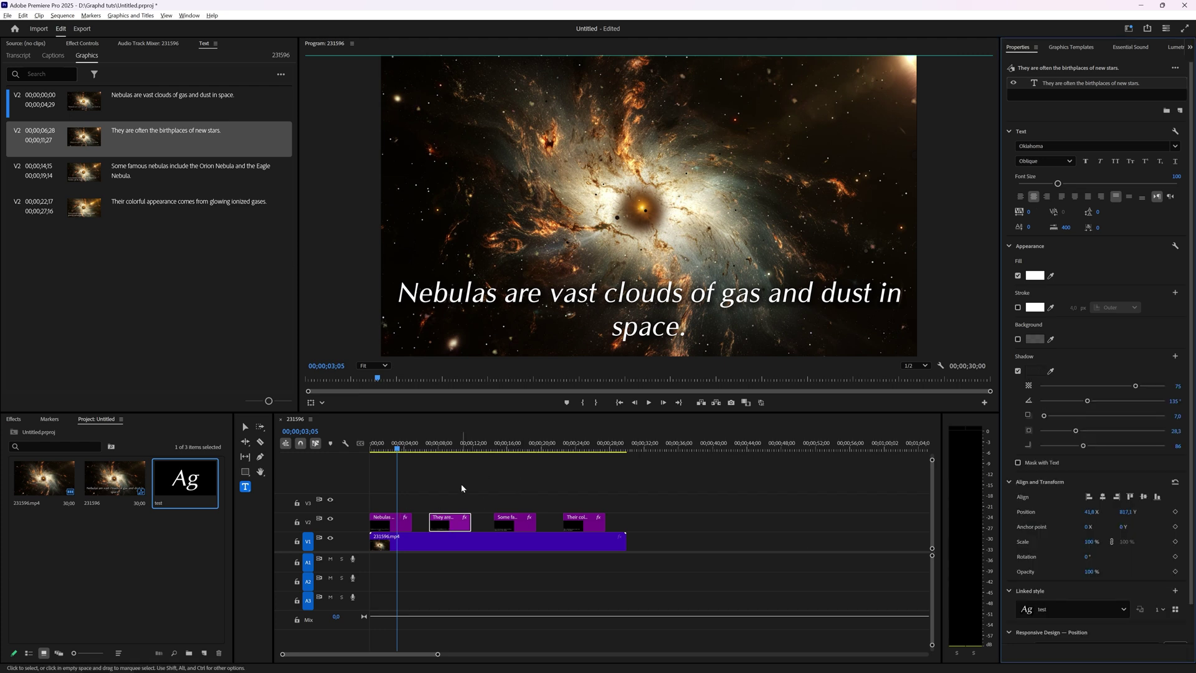
{"action": "left_click", "coordinate": [441, 445]}
{"action": "left_click", "coordinate": [507, 444]}
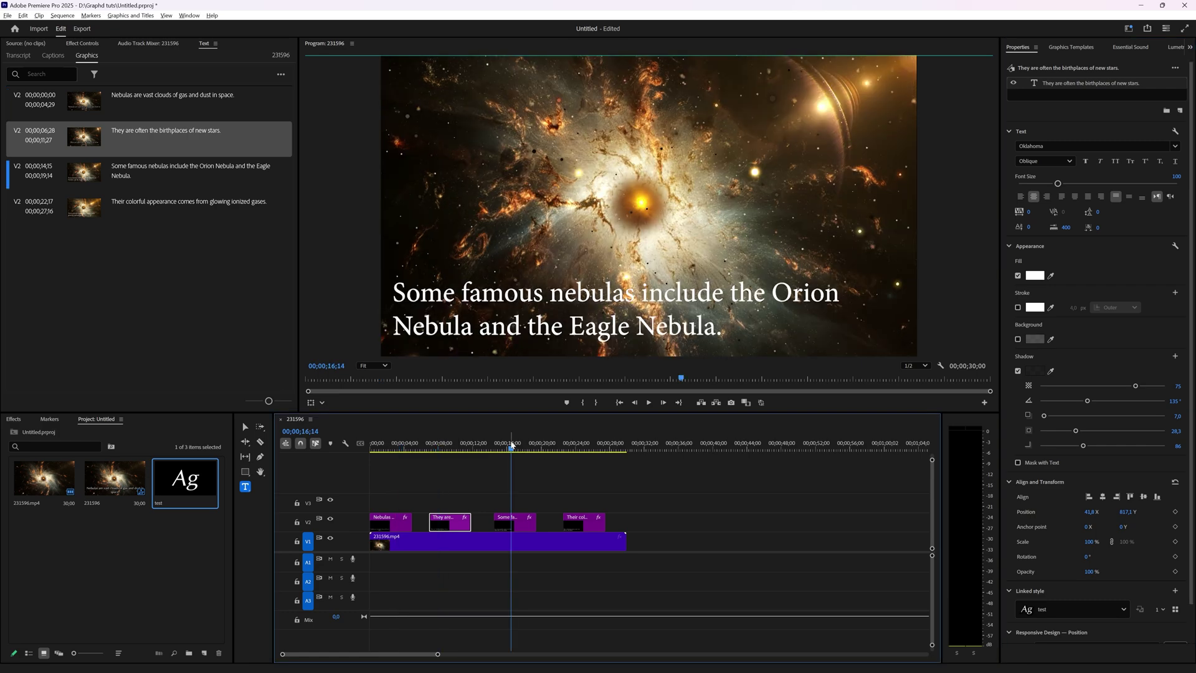
{"action": "left_click", "coordinate": [443, 444]}
{"action": "left_click", "coordinate": [388, 445]}
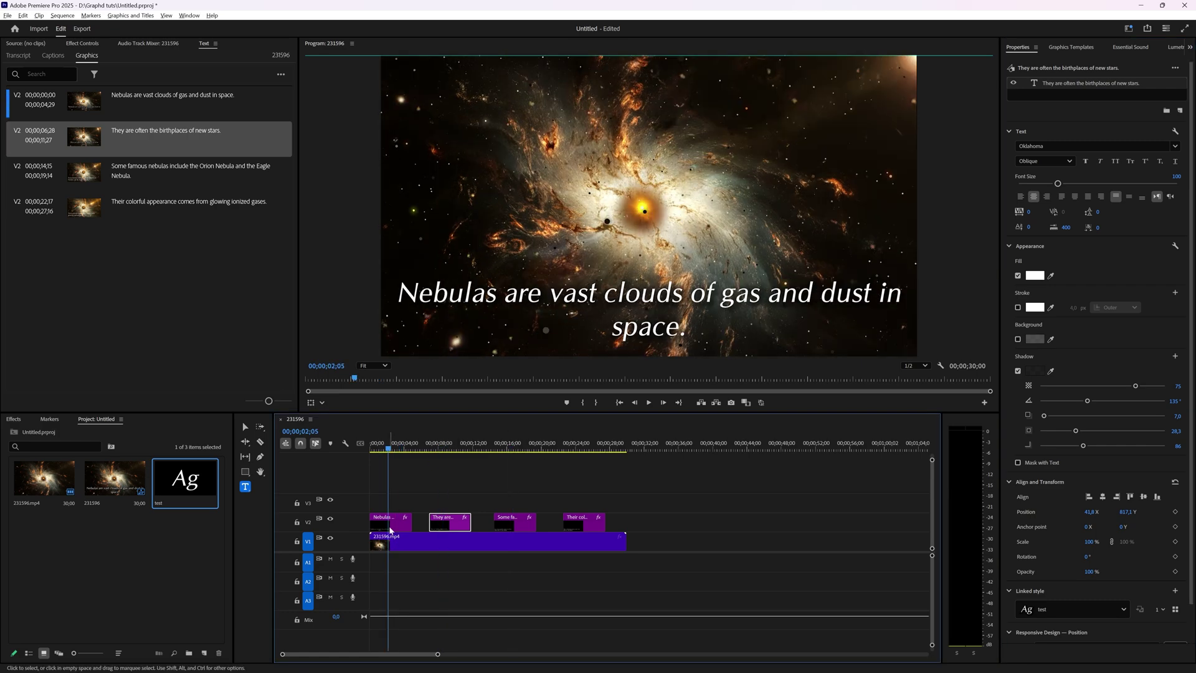
{"action": "left_click", "coordinate": [450, 445]}
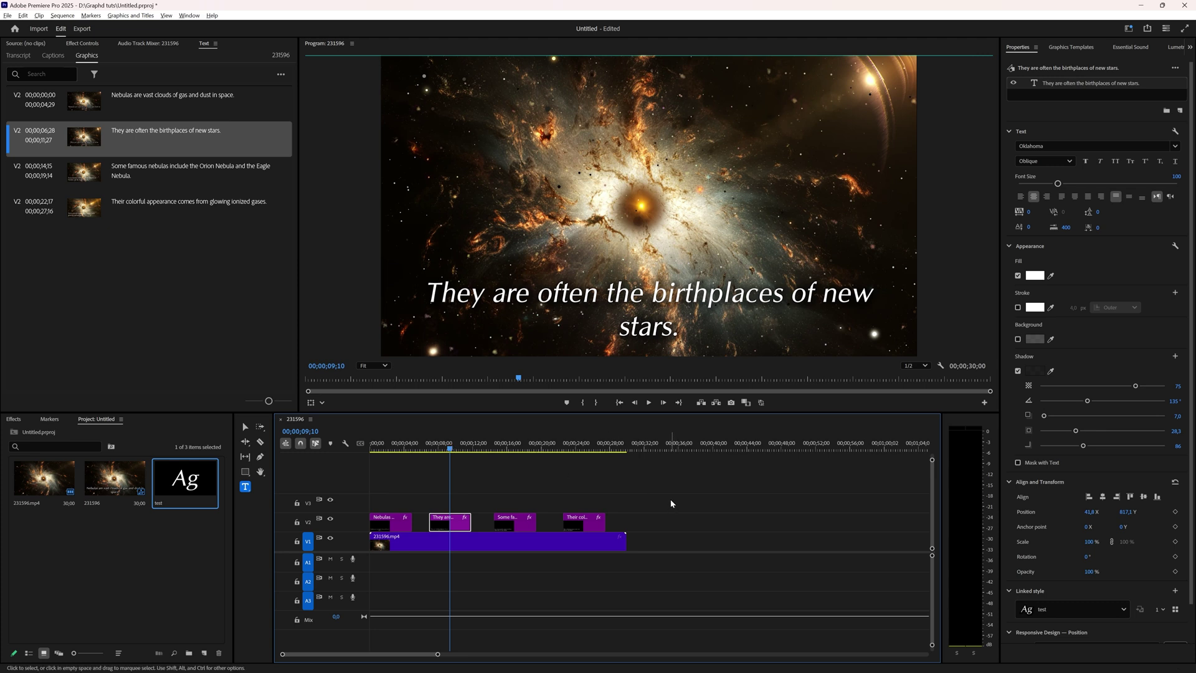
Step: Undo the linked style, show only local styles in the browser, then apply and undo 'test'
{"action": "key", "text": "ctrl+z"}
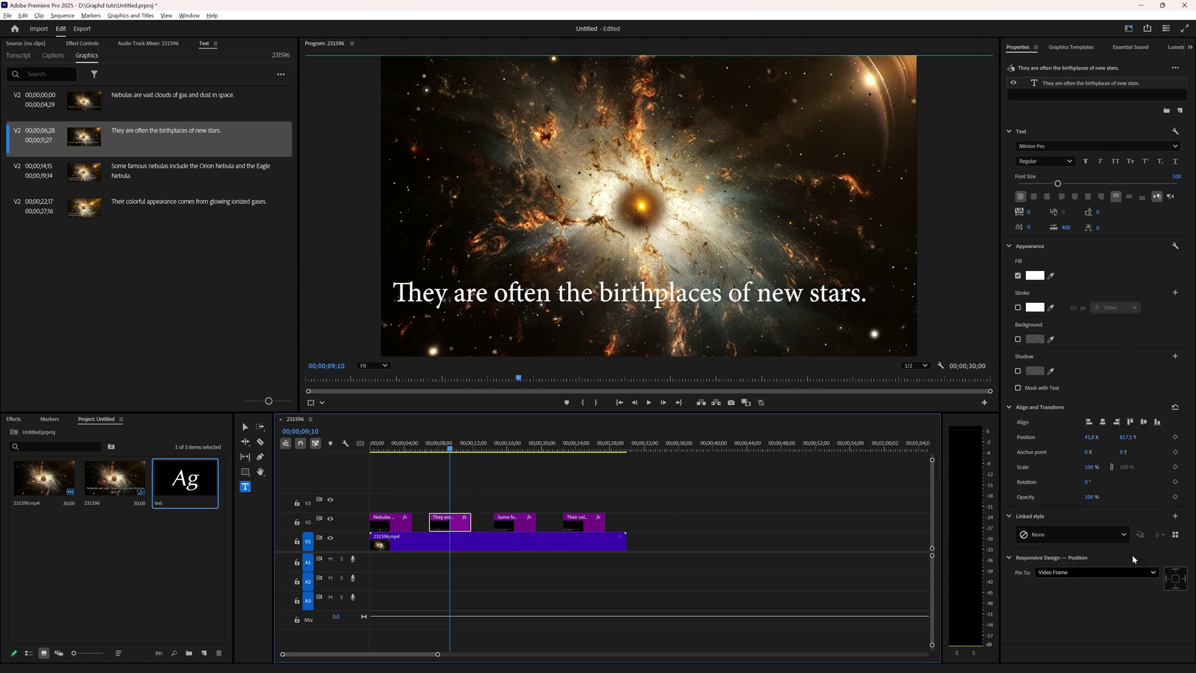
{"action": "left_click", "coordinate": [1176, 536]}
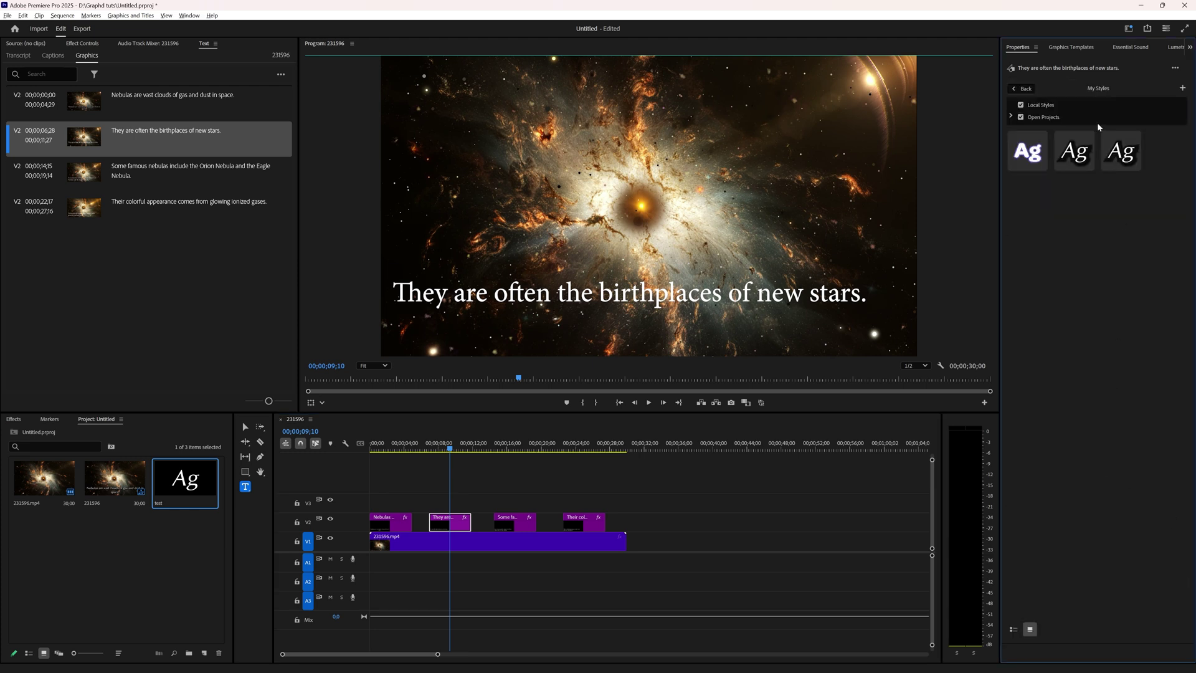
{"action": "left_click", "coordinate": [1021, 117]}
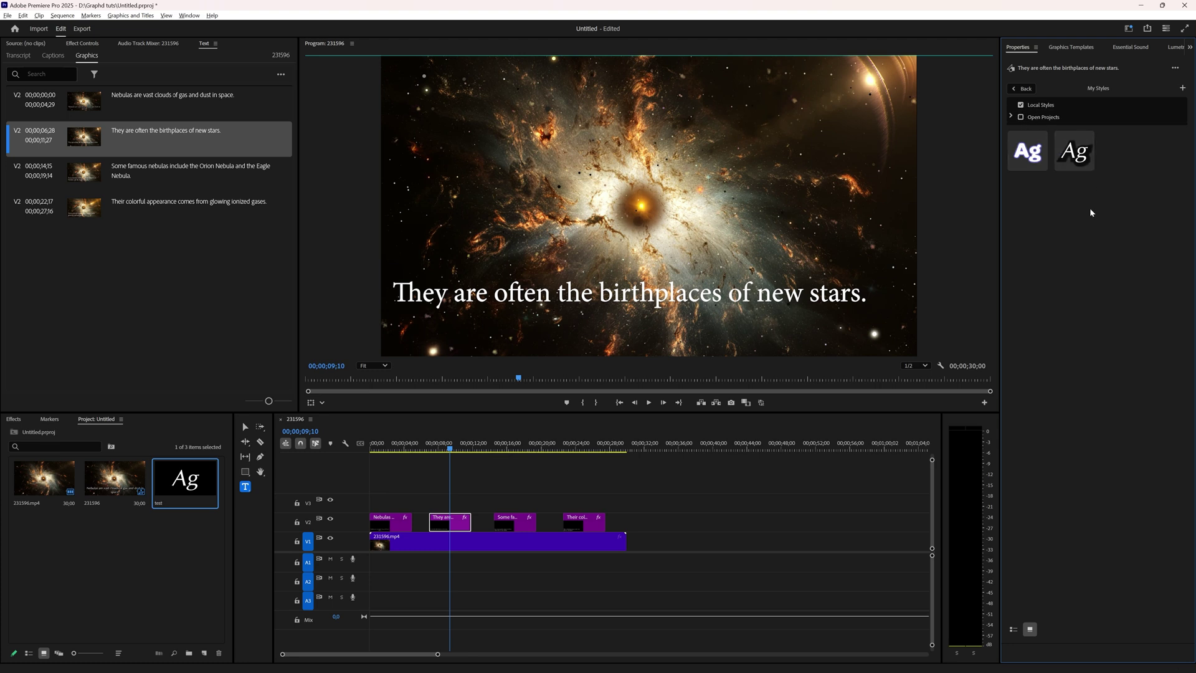
{"action": "left_click", "coordinate": [1074, 153]}
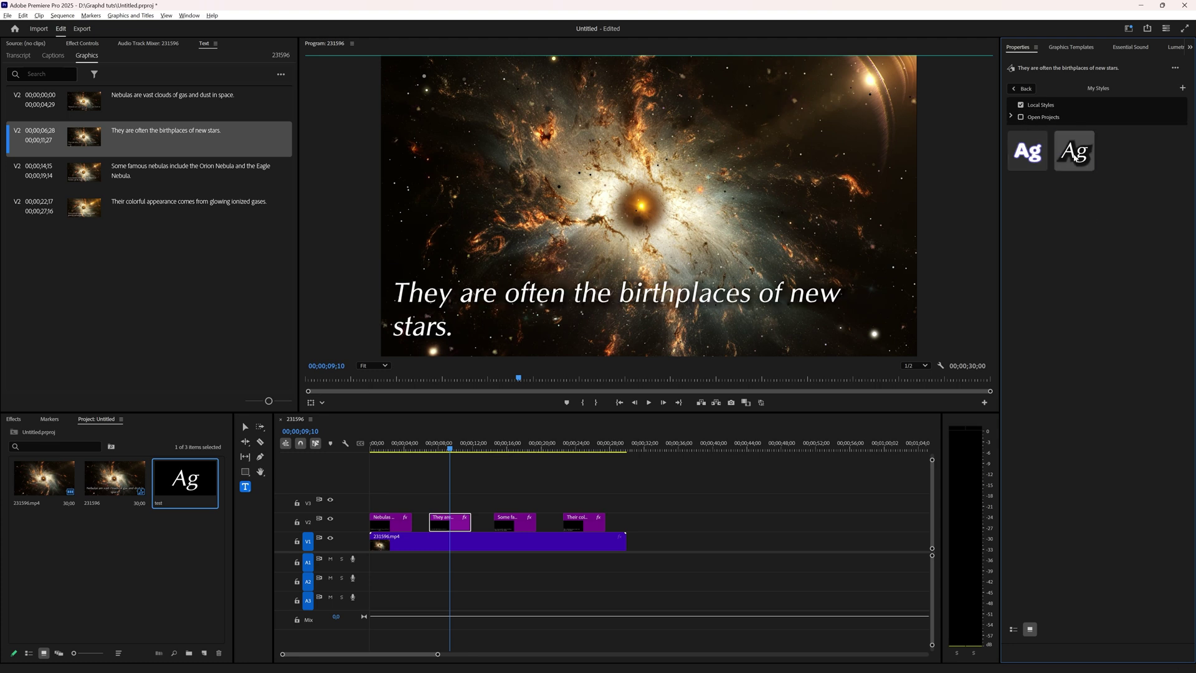
{"action": "key", "text": "ctrl+z"}
Step: Apply the 'test' style to the birthplaces caption, first without font, then in full
{"action": "right_click", "coordinate": [1083, 157]}
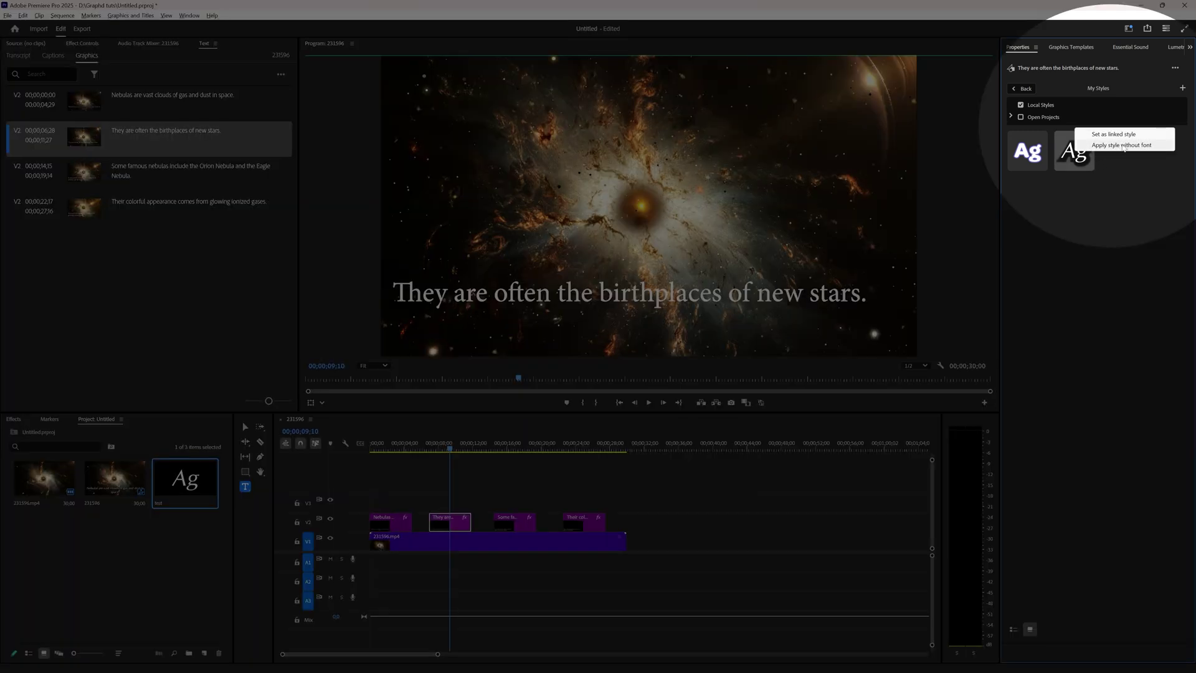
{"action": "left_click", "coordinate": [1123, 145]}
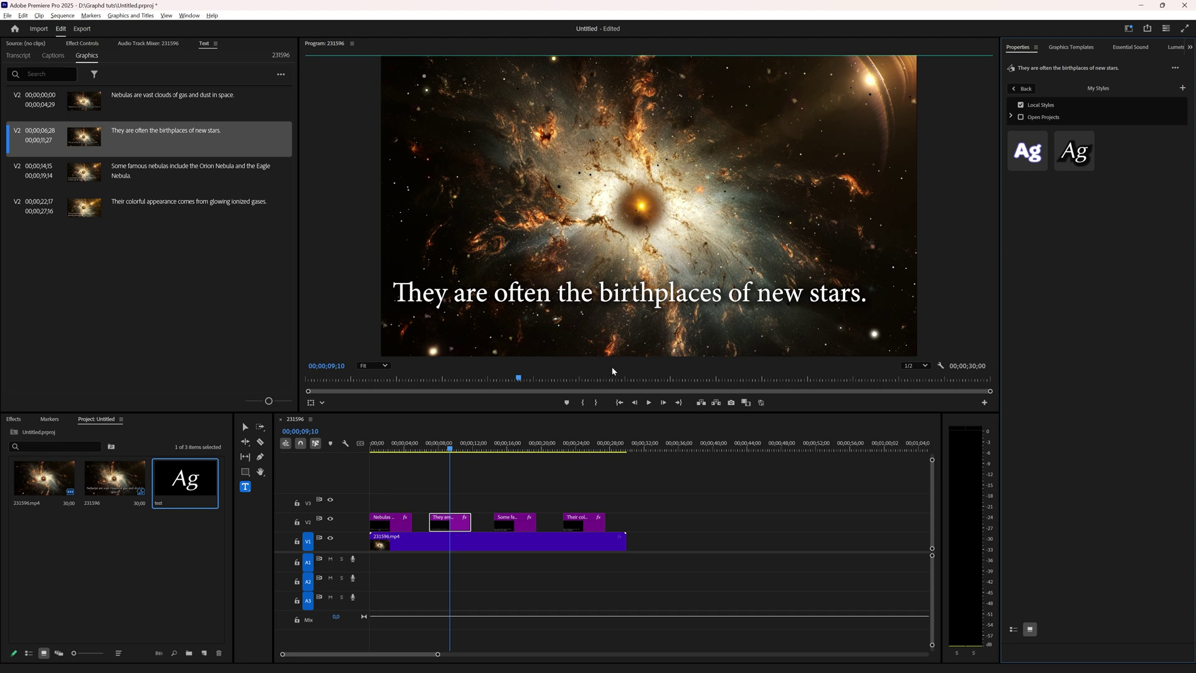
{"action": "left_click", "coordinate": [1074, 152]}
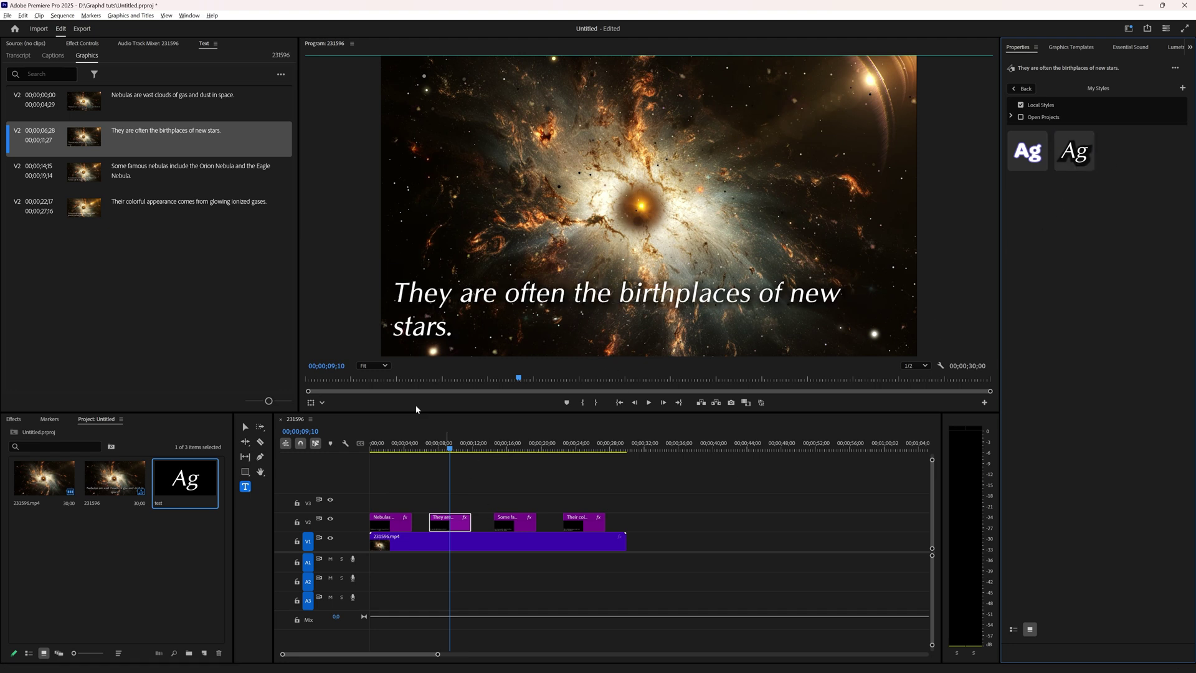
Step: Drag the 'test' style from the Project panel onto the last two captions and preview them
{"action": "left_click_drag", "start_coordinate": [486, 496], "coordinate": [635, 526]}
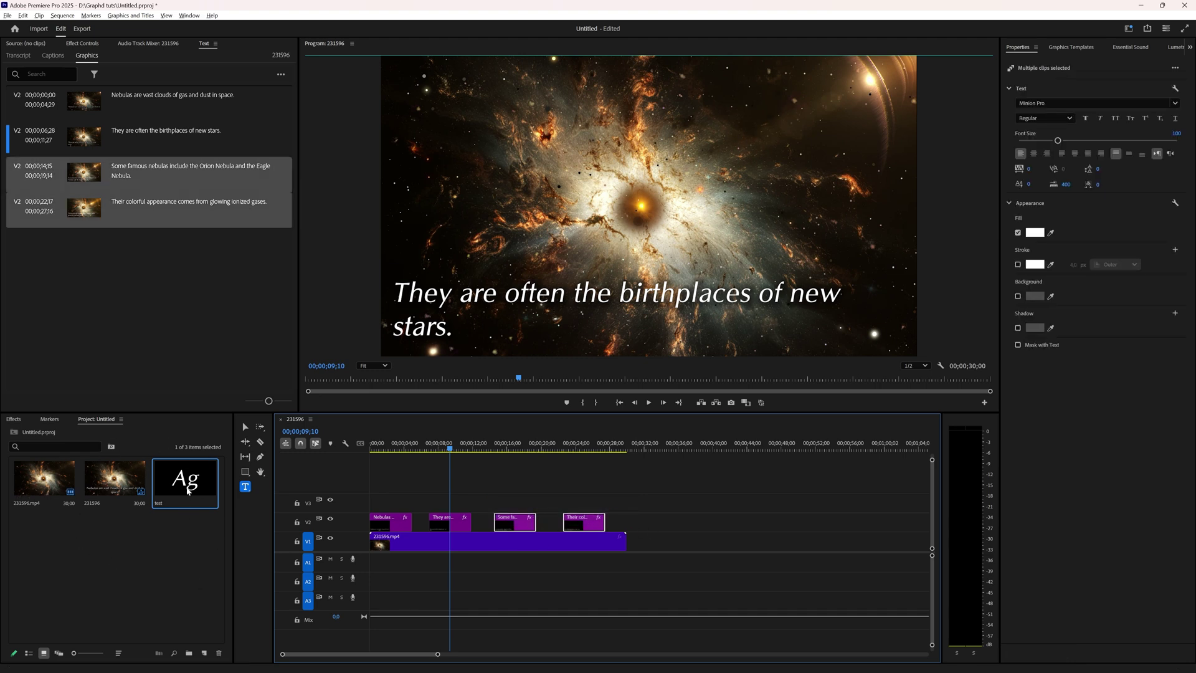
{"action": "left_click_drag", "start_coordinate": [183, 490], "coordinate": [516, 521]}
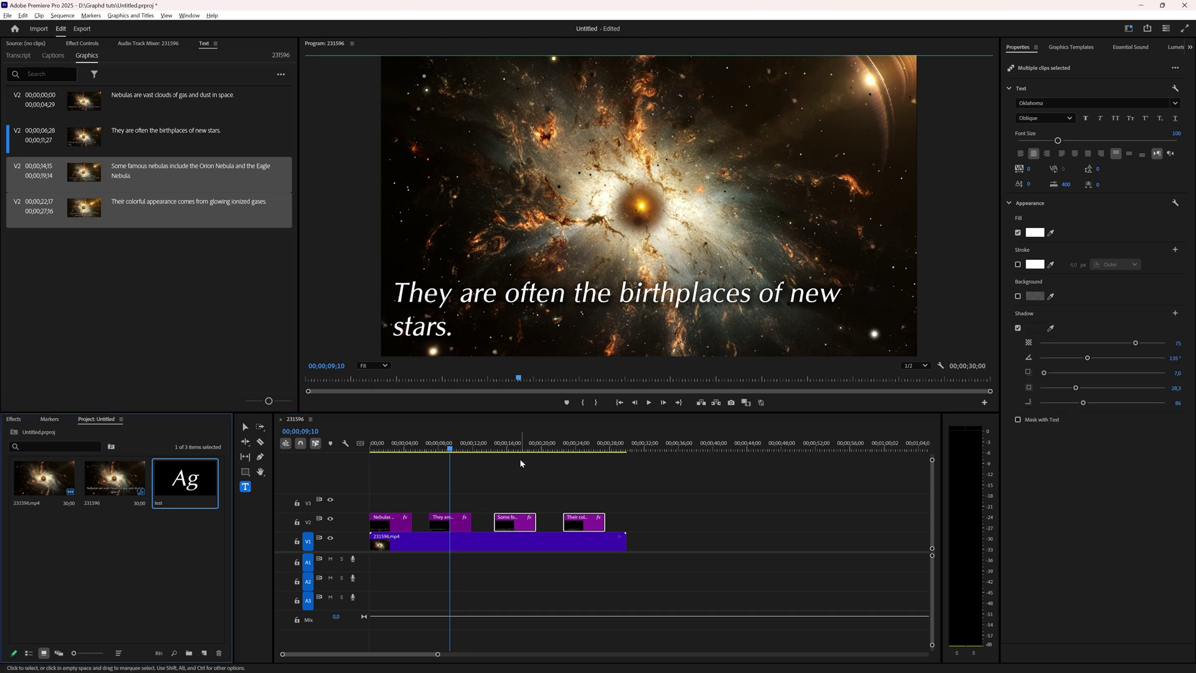
{"action": "left_click", "coordinate": [509, 444]}
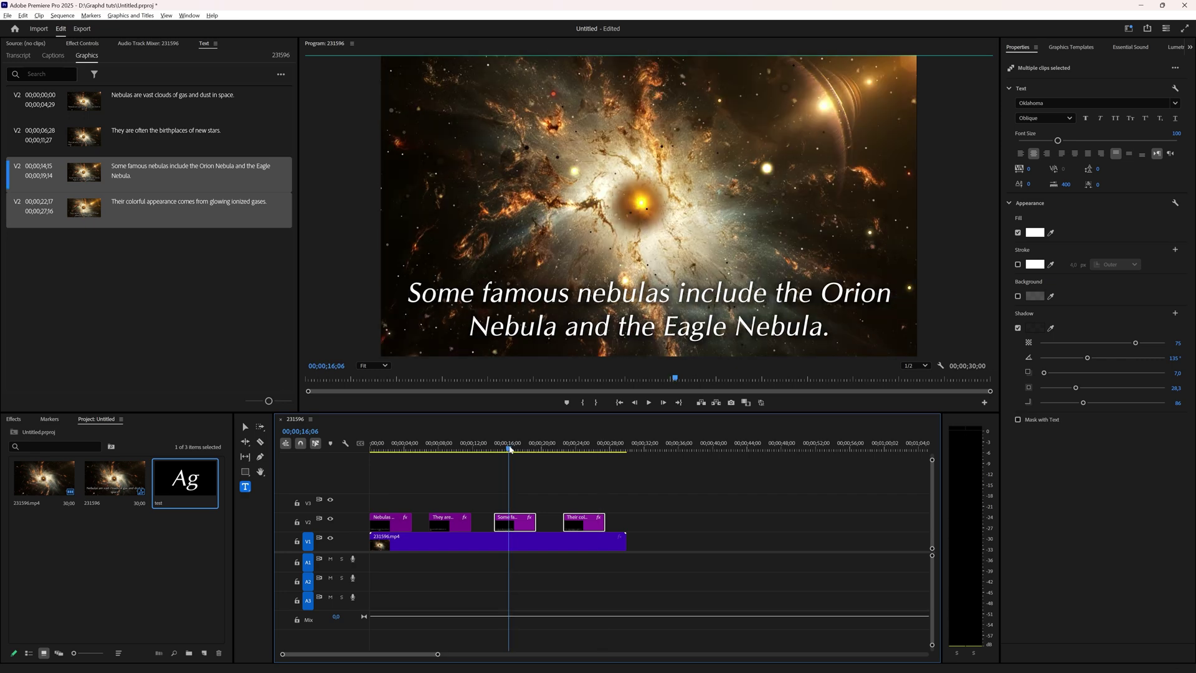
{"action": "left_click", "coordinate": [526, 526]}
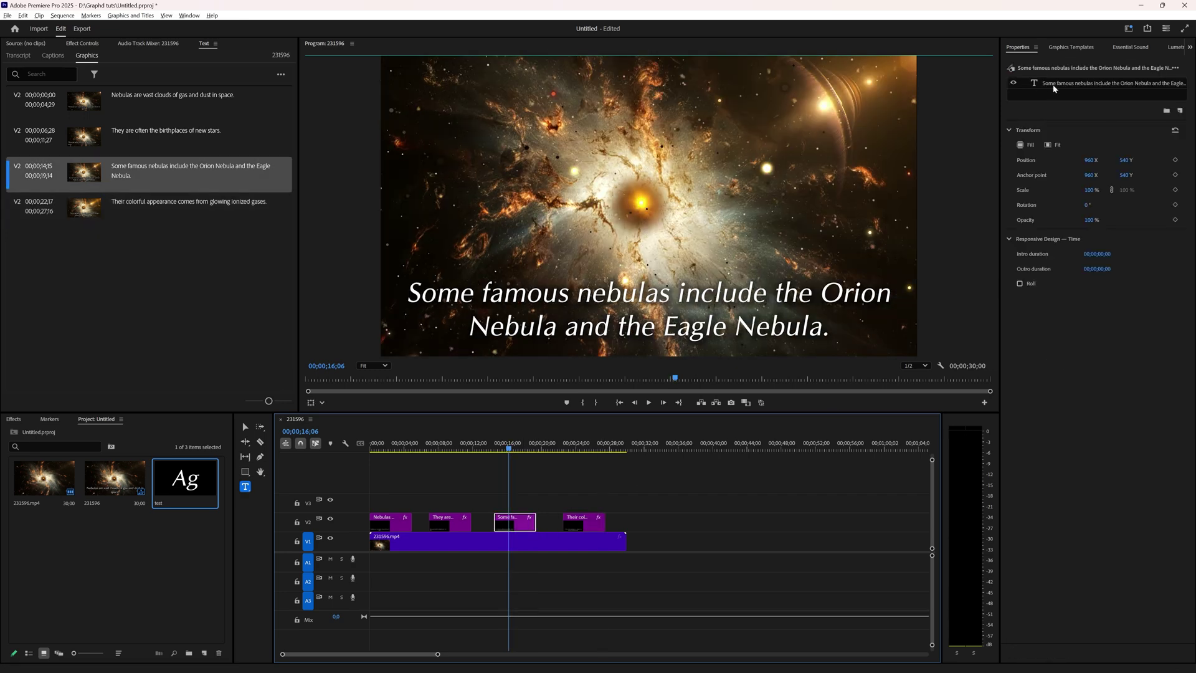
{"action": "left_click", "coordinate": [1054, 88]}
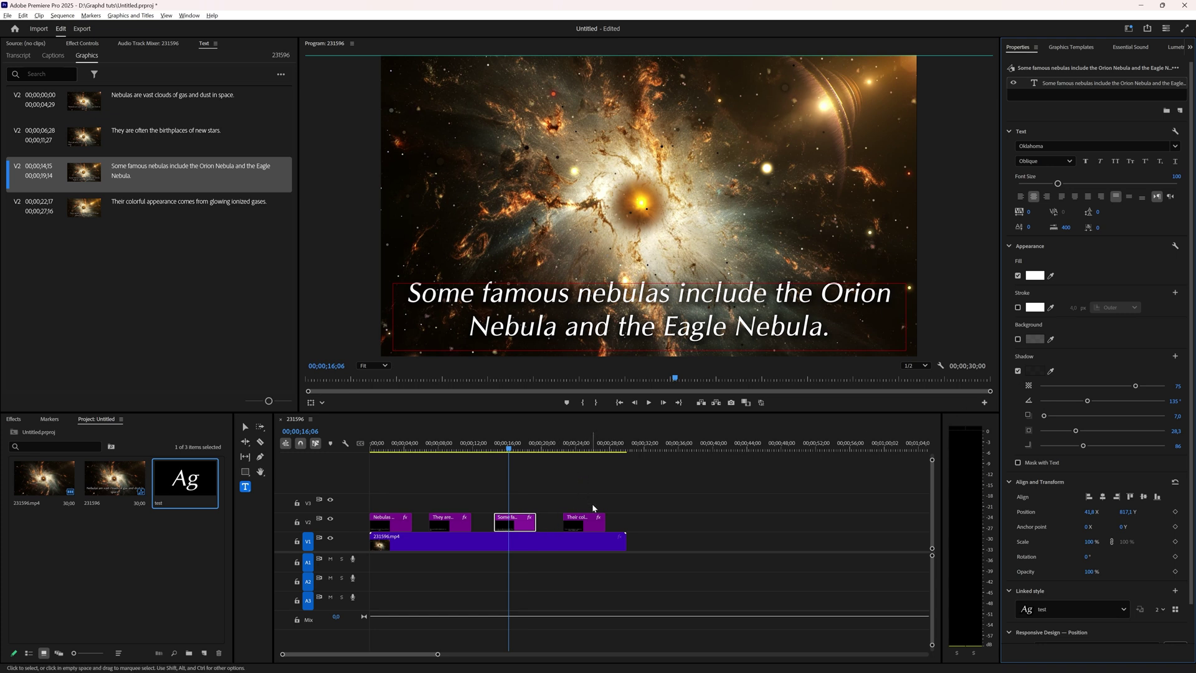
{"action": "left_click", "coordinate": [601, 523]}
{"action": "left_click", "coordinate": [1054, 88]}
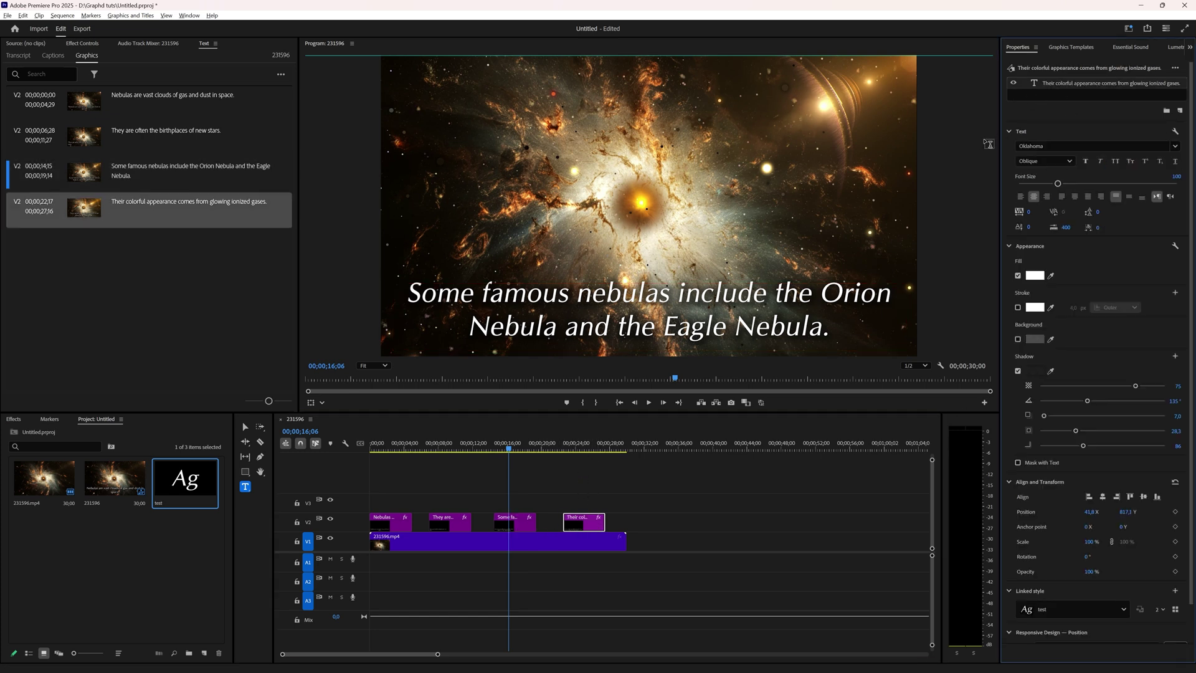
{"action": "left_click", "coordinate": [659, 530]}
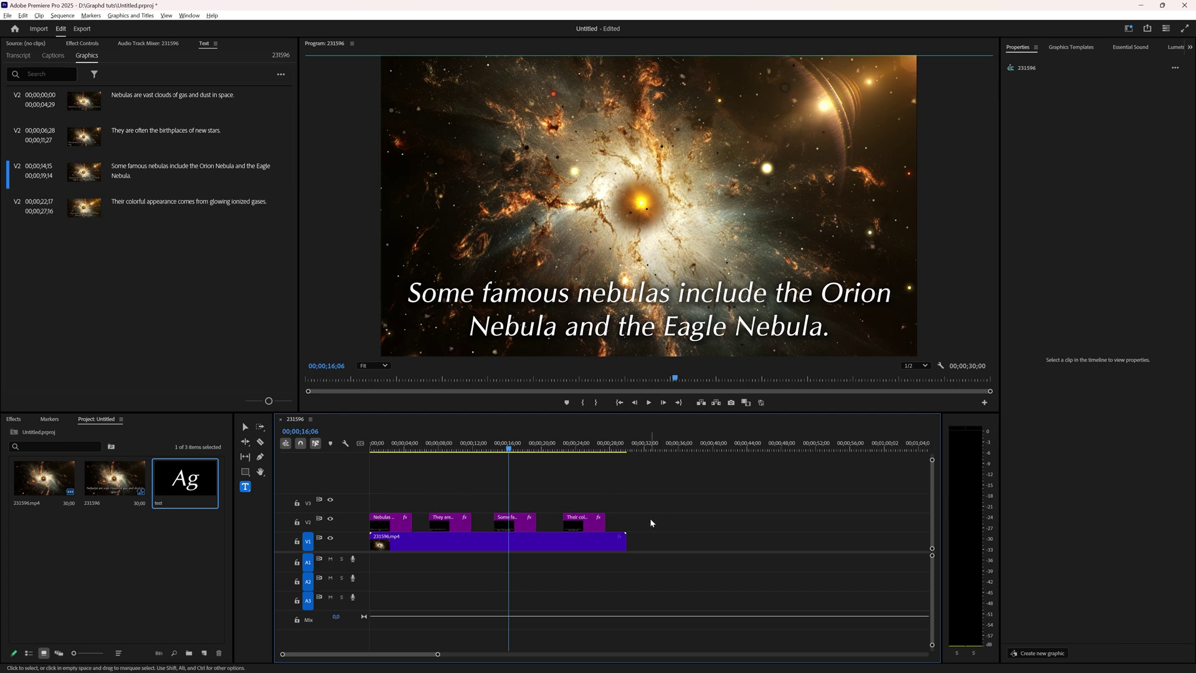
{"action": "left_click_drag", "start_coordinate": [650, 519], "coordinate": [416, 529]}
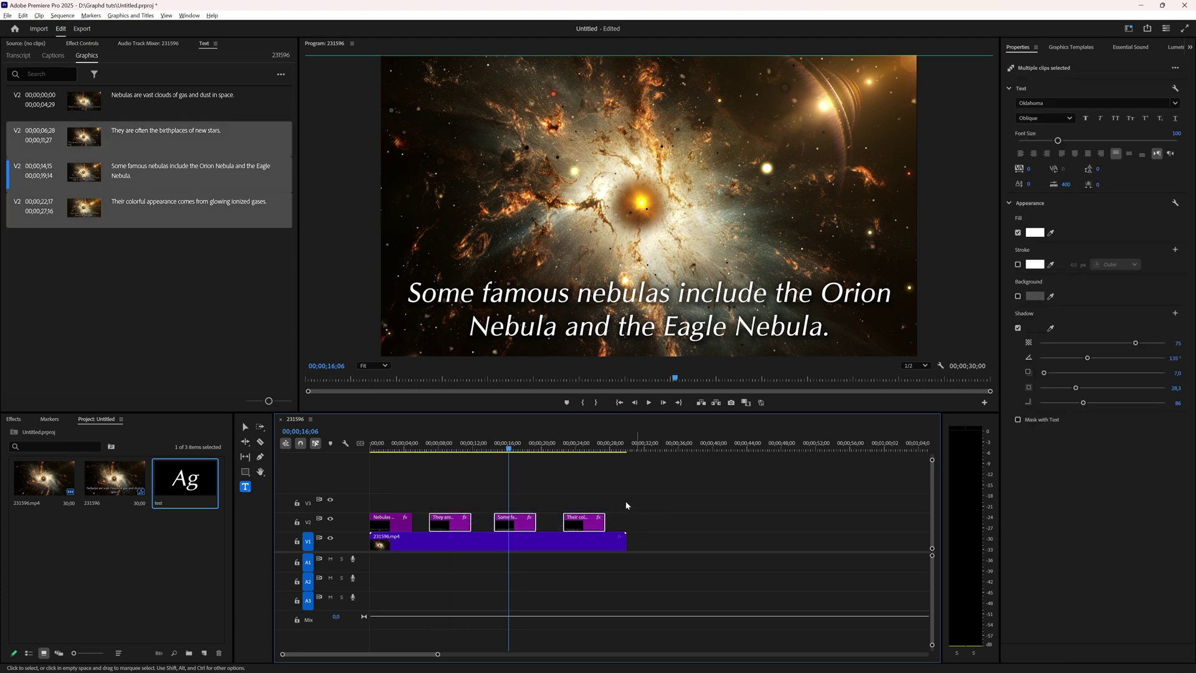
{"action": "left_click", "coordinate": [392, 528]}
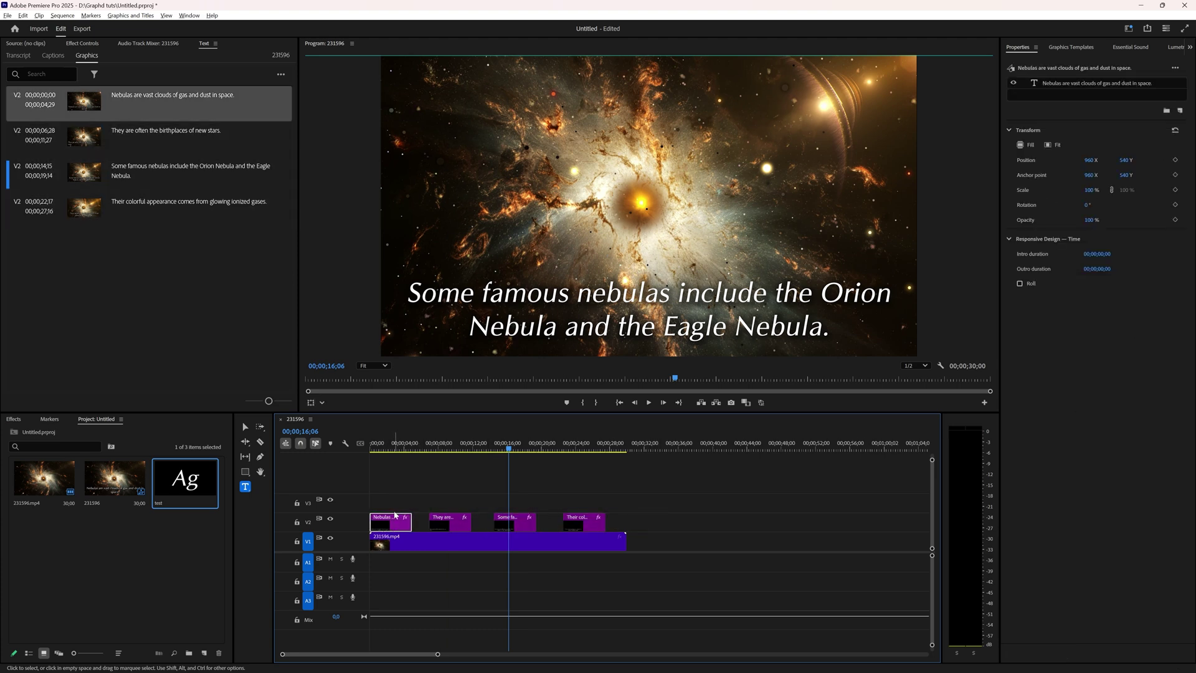
{"action": "left_click", "coordinate": [1108, 84]}
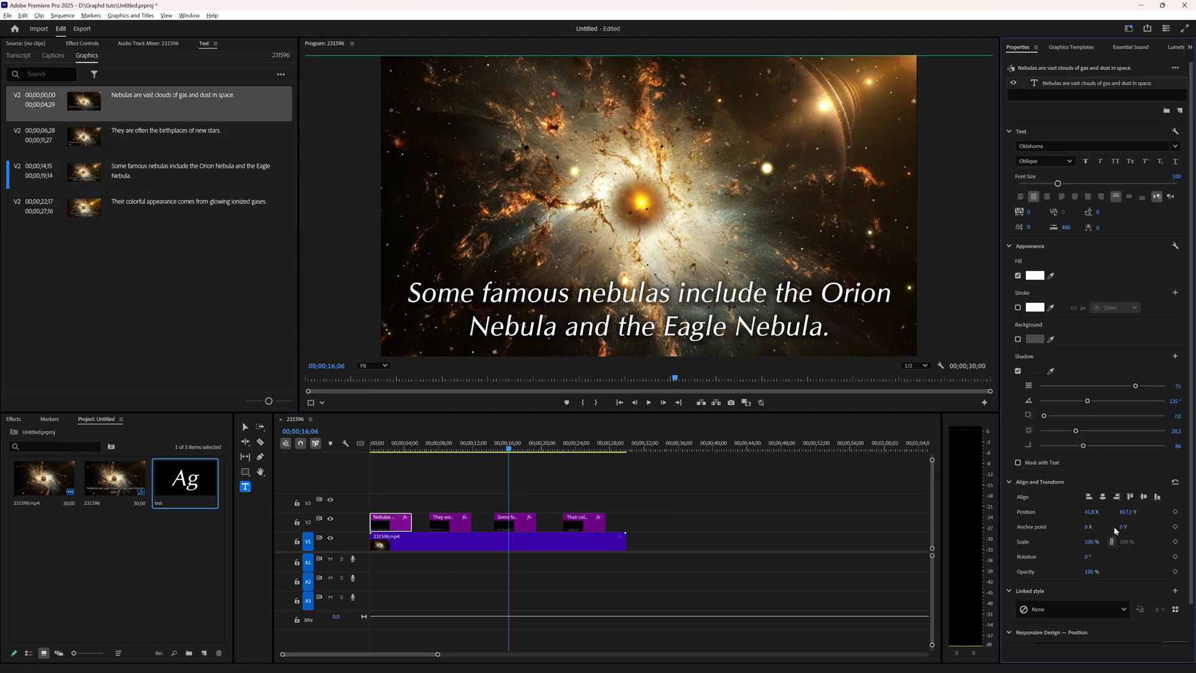
{"action": "left_click", "coordinate": [1175, 609]}
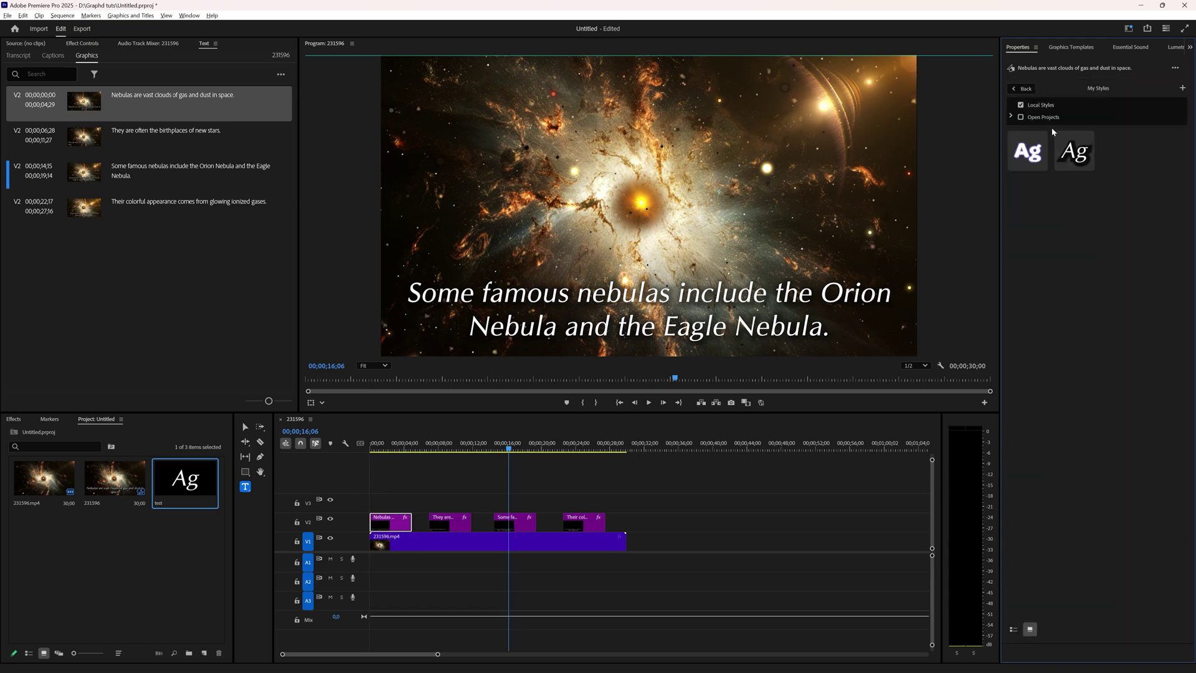
{"action": "left_click", "coordinate": [1020, 117]}
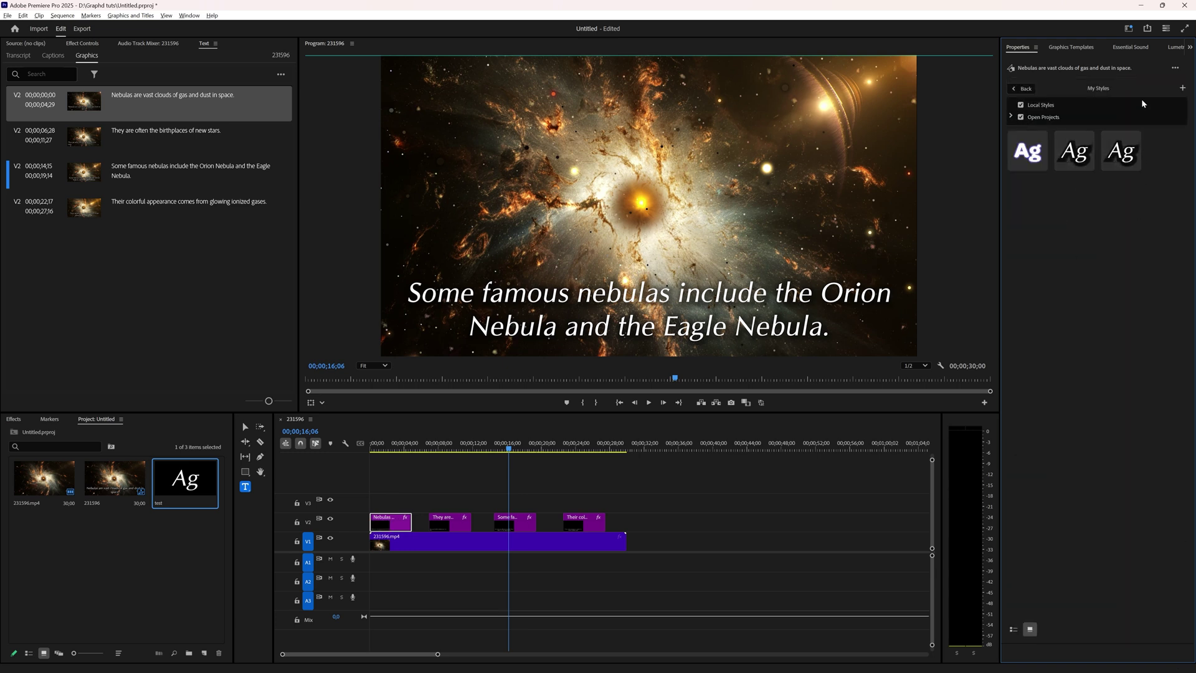
{"action": "left_click", "coordinate": [1183, 89]}
{"action": "left_click", "coordinate": [1067, 267]}
{"action": "left_click", "coordinate": [665, 494]}
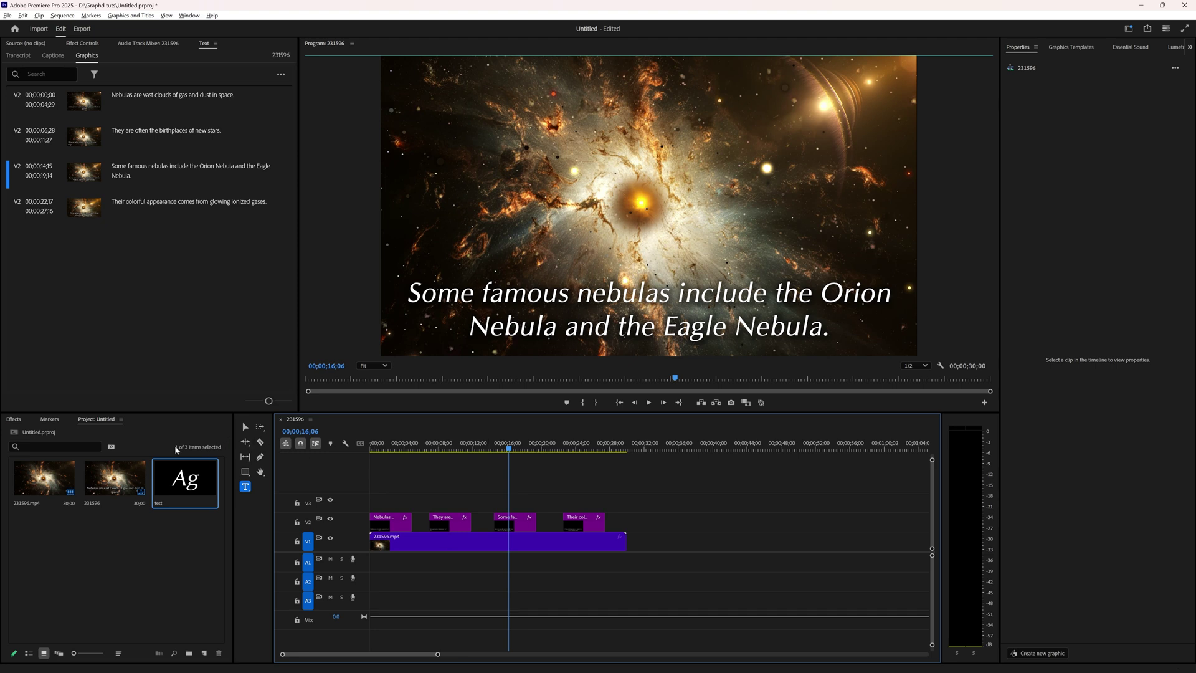
{"action": "left_click_drag", "start_coordinate": [640, 512], "coordinate": [454, 519]}
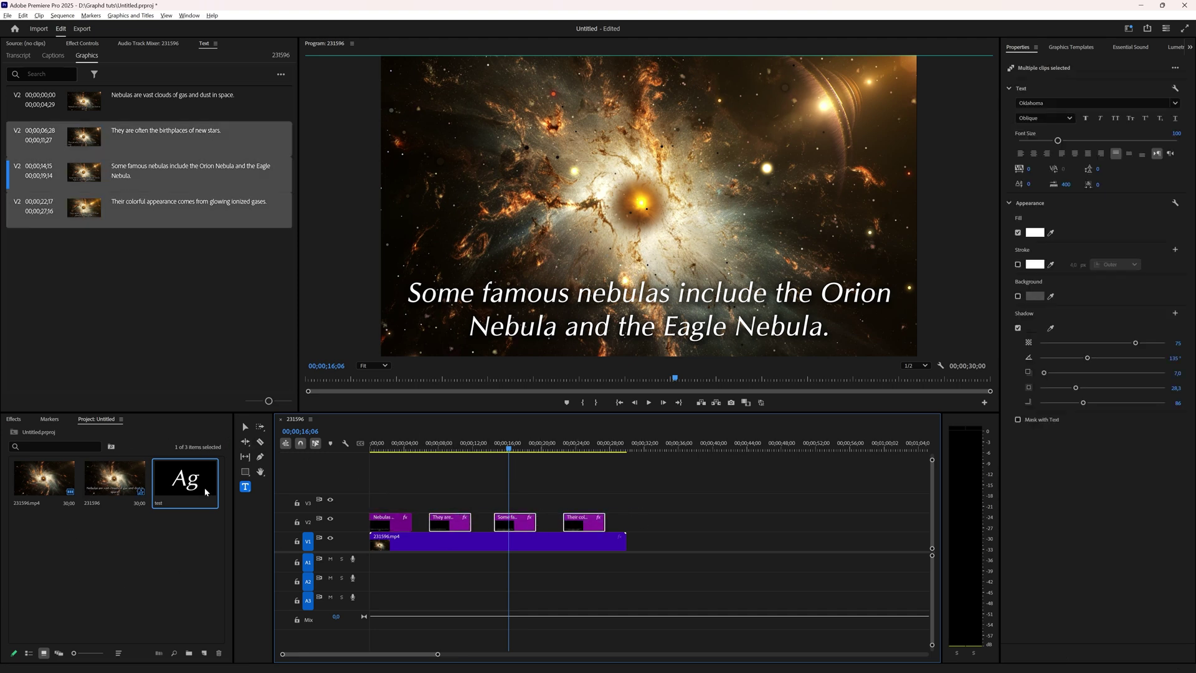